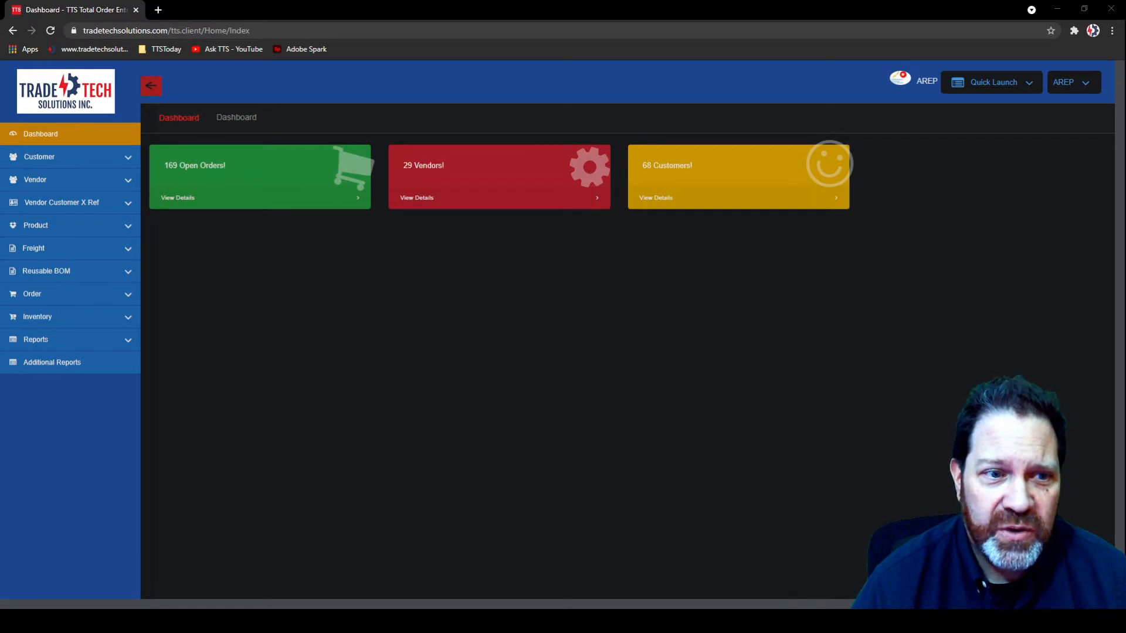
Step: Open the list of reusable BOMs and filter it by "kod" to view the existing Kodiac Industries BOM
{"action": "left_click", "coordinate": [74, 275]}
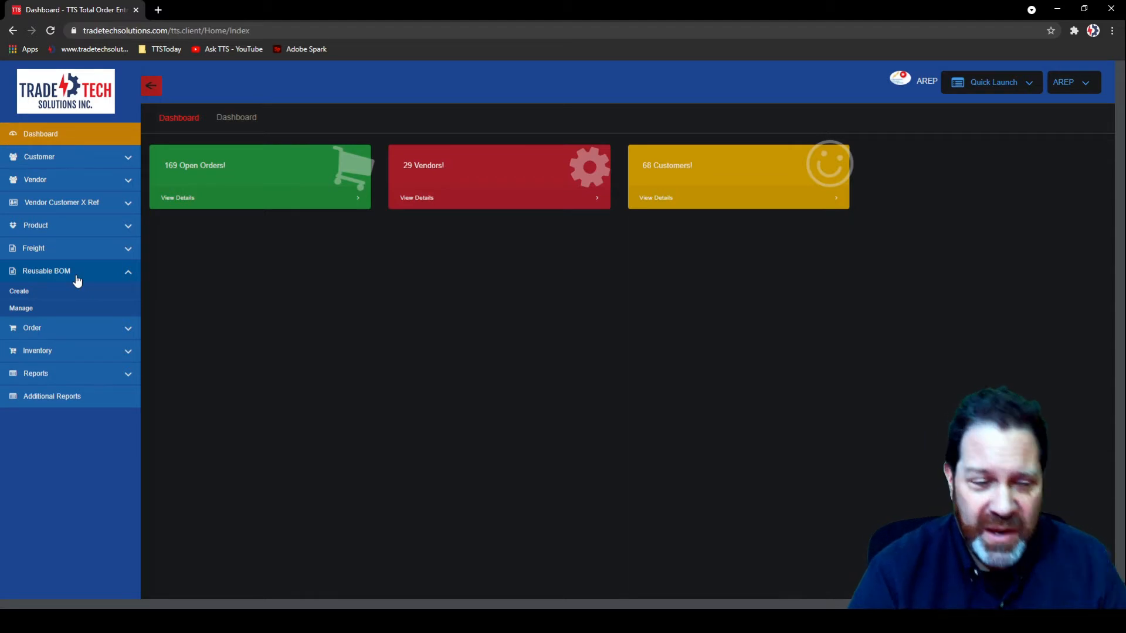
{"action": "left_click", "coordinate": [31, 312]}
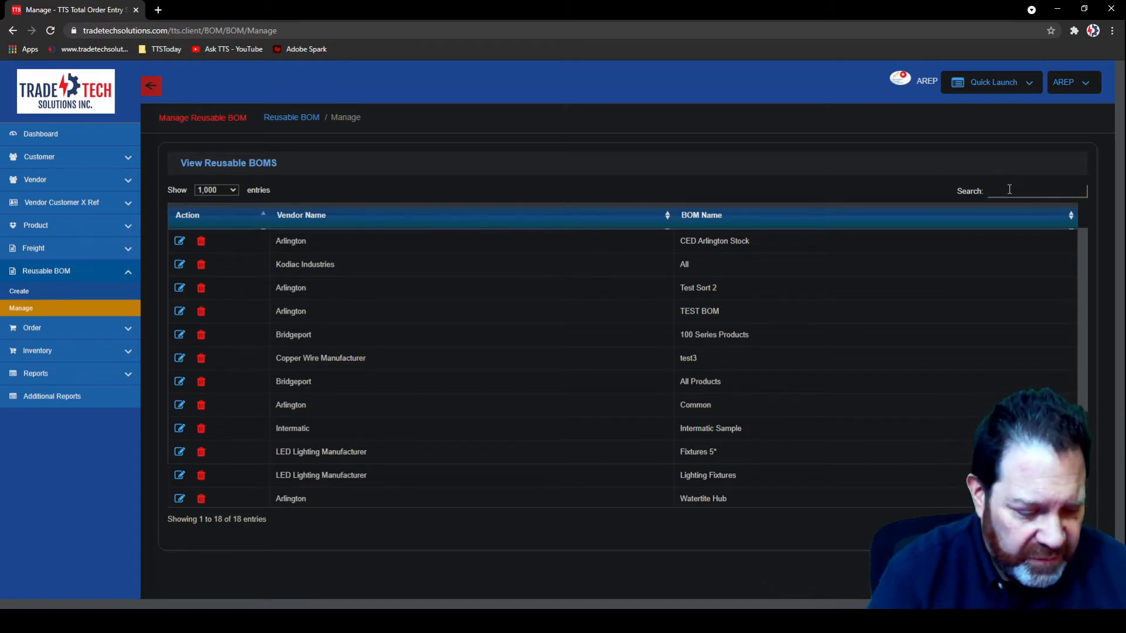
{"action": "type", "text": "kod"}
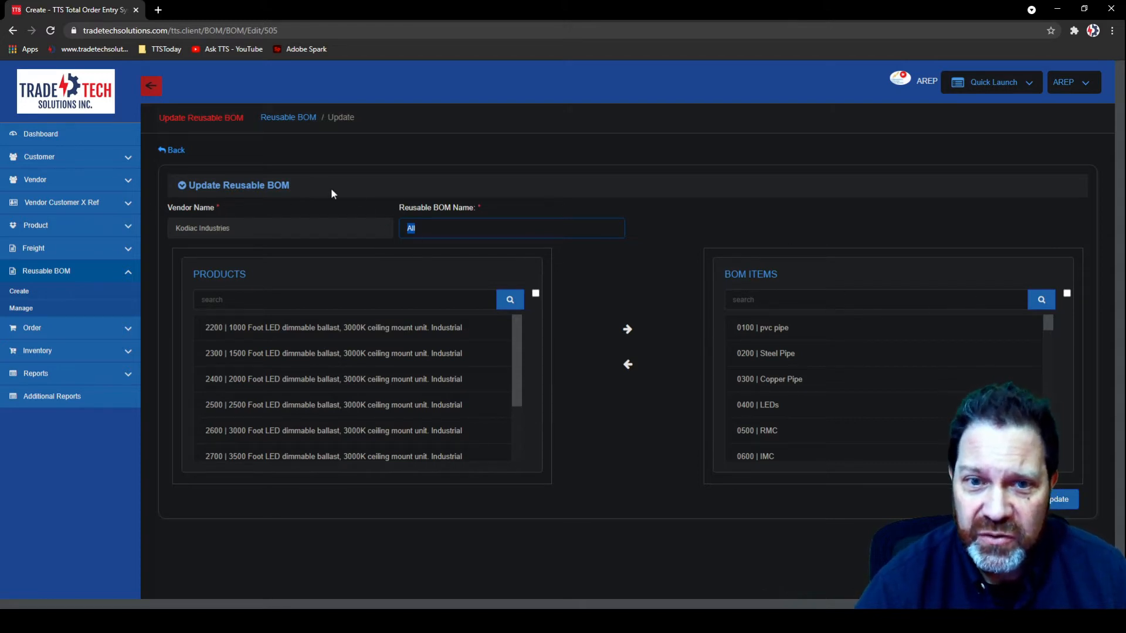
Step: Start a new reusable BOM for the vendor Kodiac Industries and name it Pipe
{"action": "left_click", "coordinate": [19, 292]}
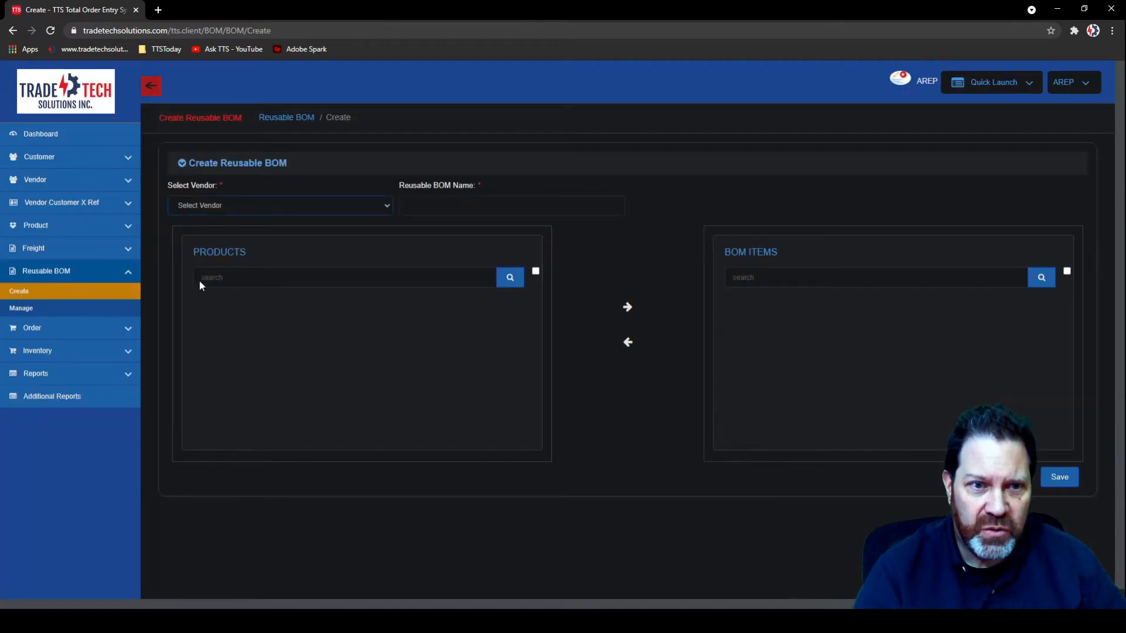
{"action": "left_click", "coordinate": [224, 336]}
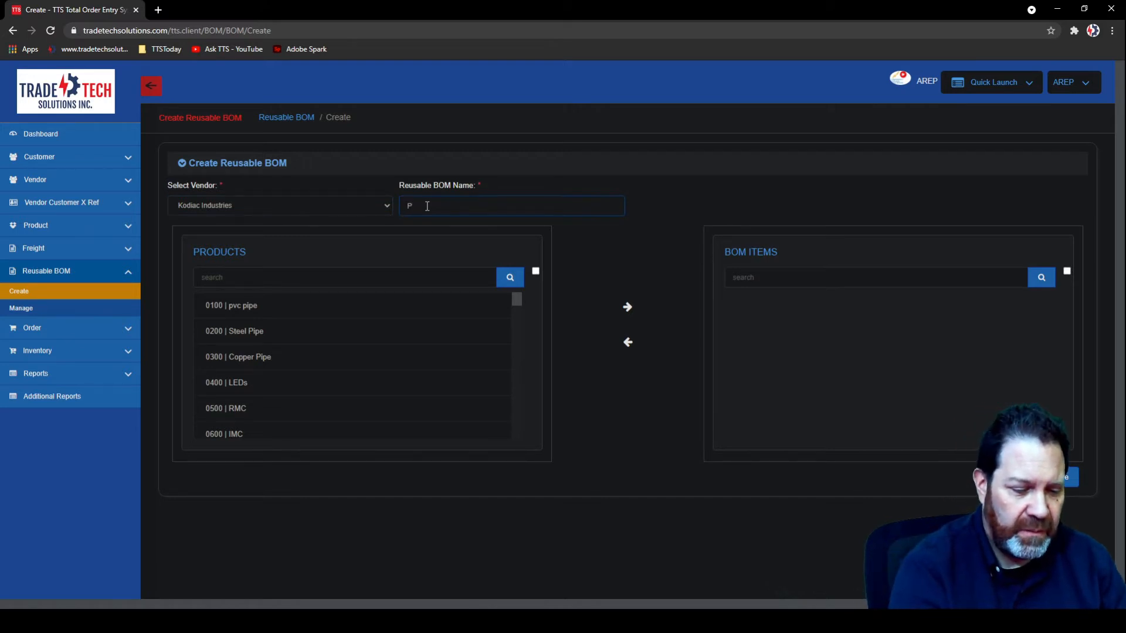
{"action": "left_click", "coordinate": [427, 205]}
{"action": "type", "text": "Pipe"}
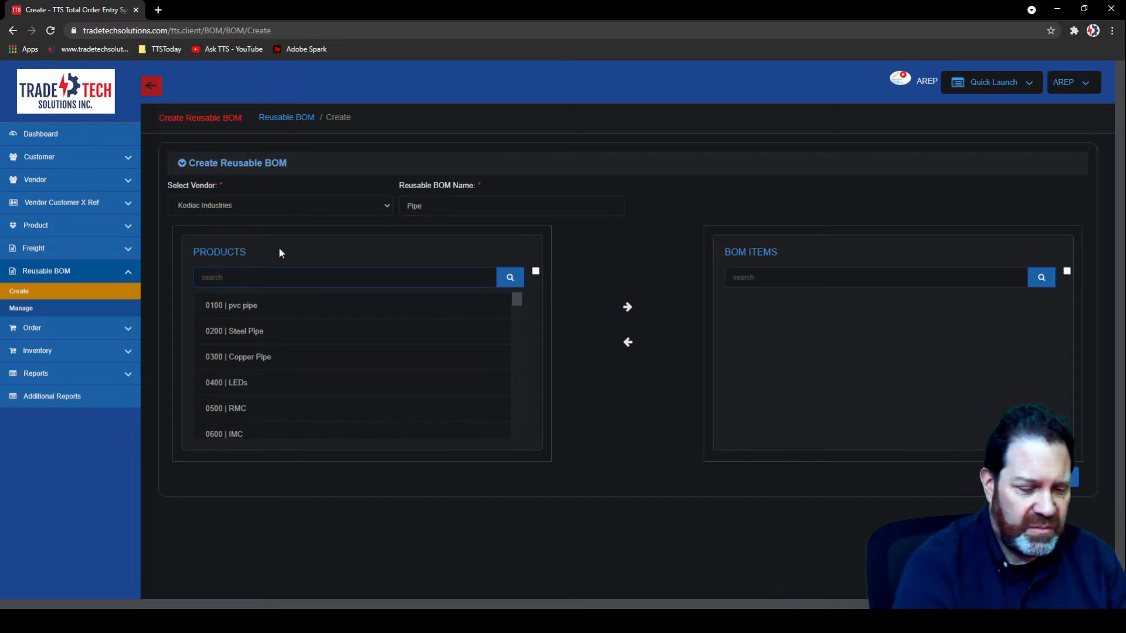
Step: Search the products for "pipe", add pvc pipe, Steel Pipe and Copper Pipe to the BOM items, and save the BOM
{"action": "type", "text": "pipe"}
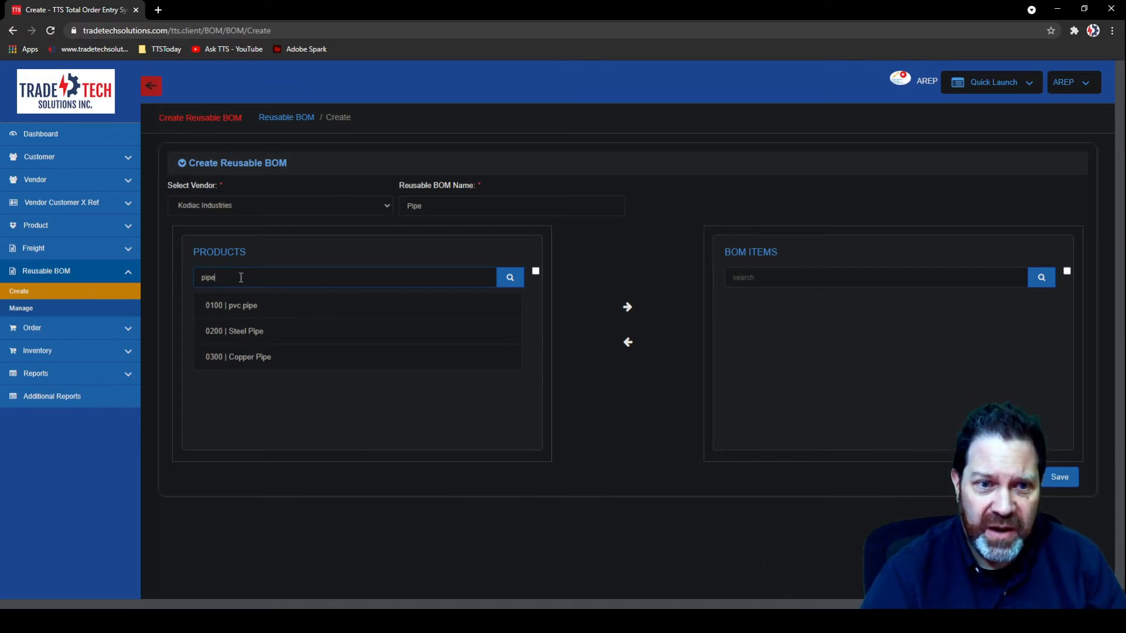
{"action": "left_click", "coordinate": [247, 306]}
{"action": "left_click", "coordinate": [263, 342]}
{"action": "left_click", "coordinate": [262, 354]}
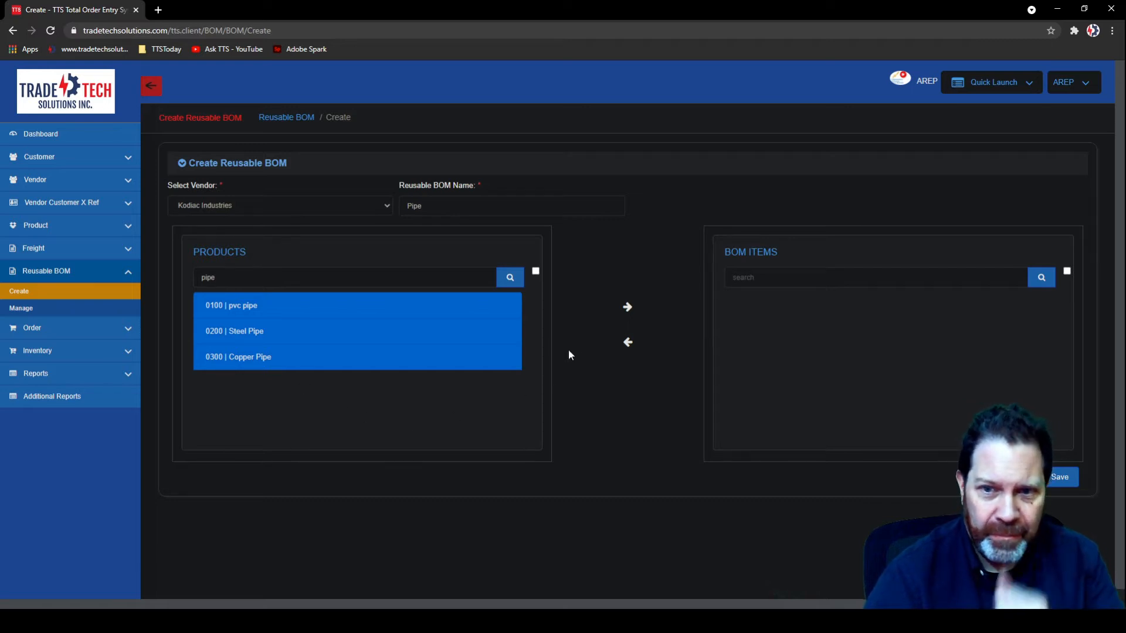
{"action": "left_click", "coordinate": [627, 307]}
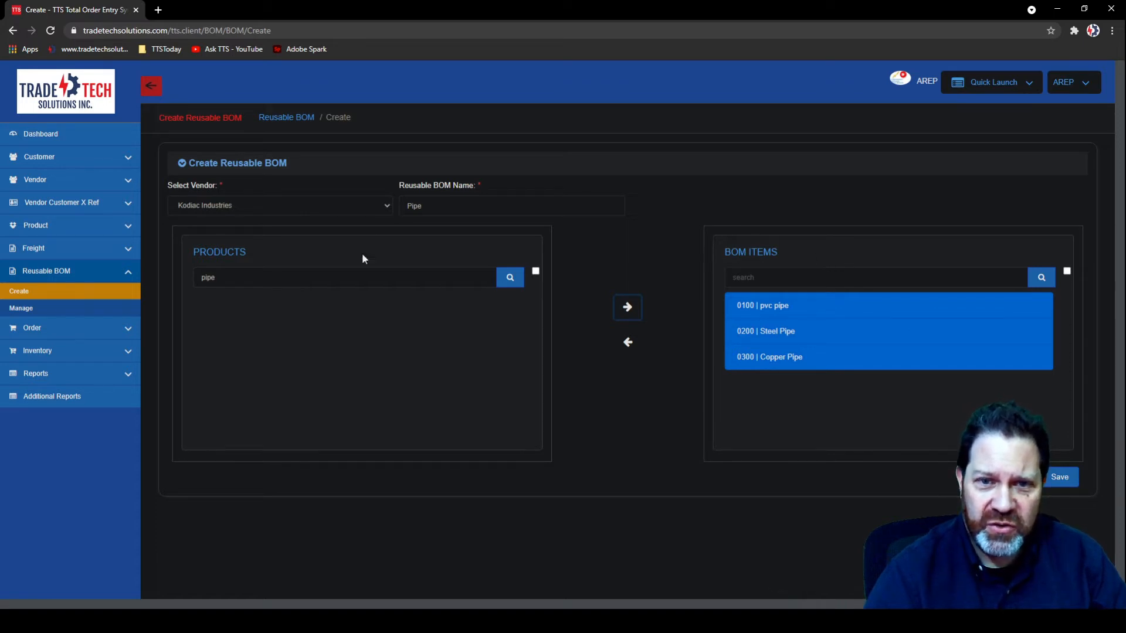
{"action": "left_click", "coordinate": [1060, 478]}
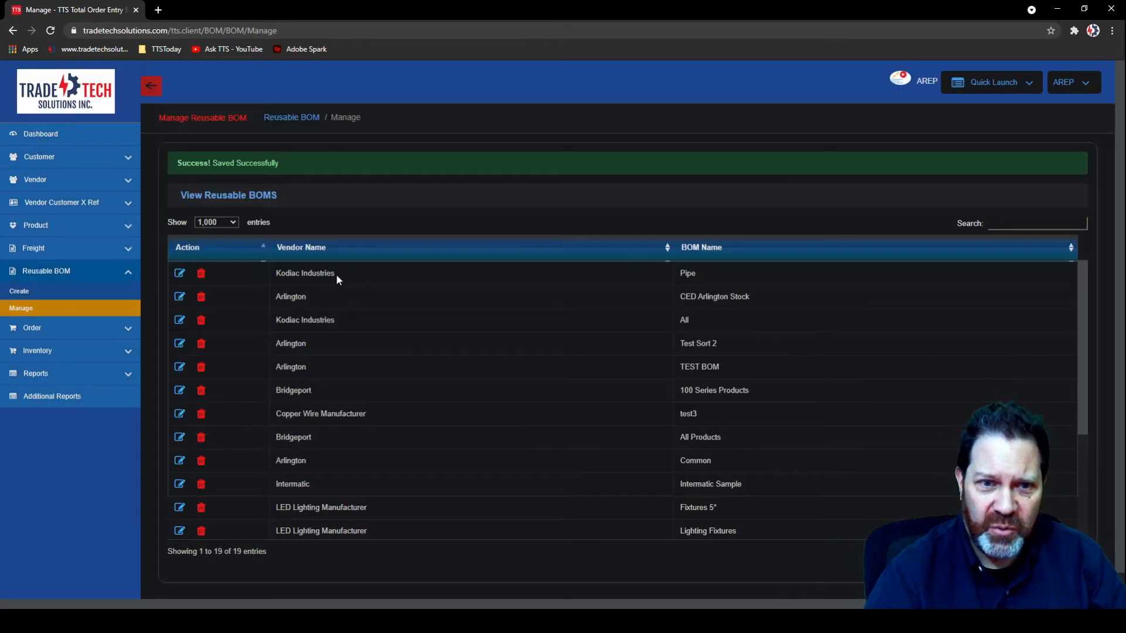
Step: Filter the reusable BOMs by "kod" and open the Kodiac Industries Pipe BOM for editing
{"action": "left_click", "coordinate": [1000, 224]}
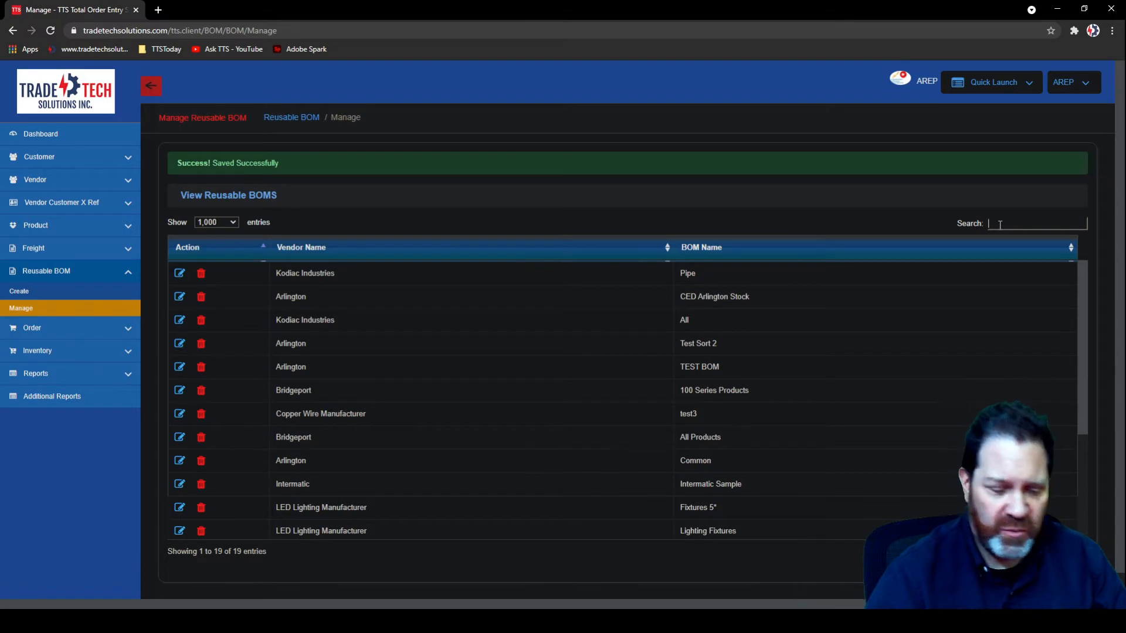
{"action": "type", "text": "kod"}
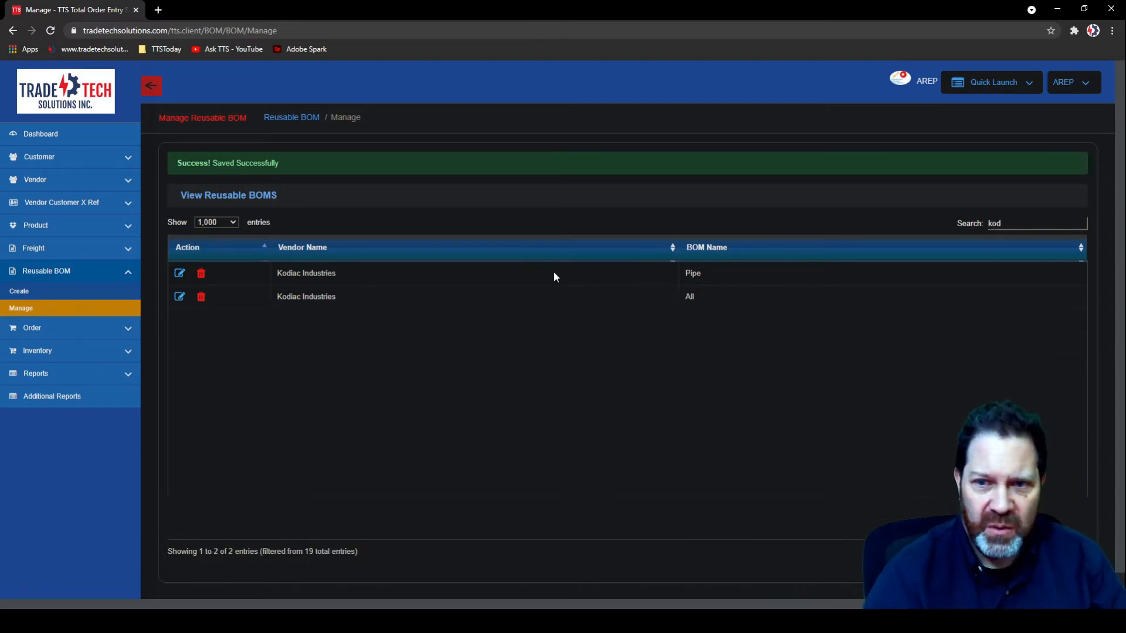
{"action": "left_click", "coordinate": [180, 276]}
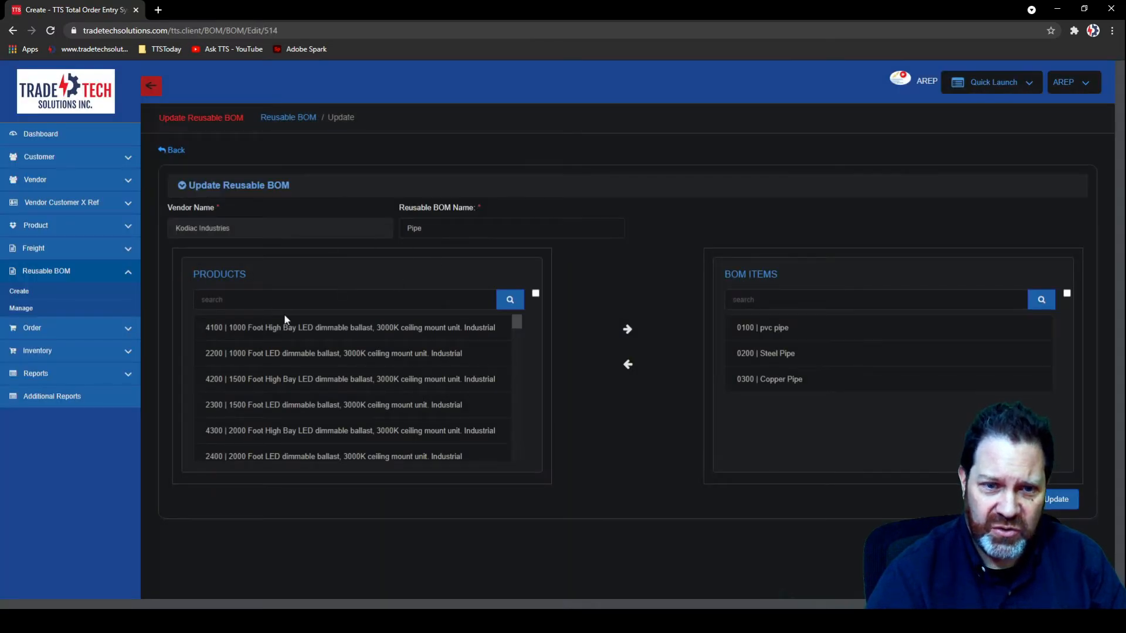
Step: Add the Void - Kodiac product to the Pipe BOM's items and update the BOM
{"action": "left_click_drag", "start_coordinate": [516, 321], "coordinate": [520, 470]}
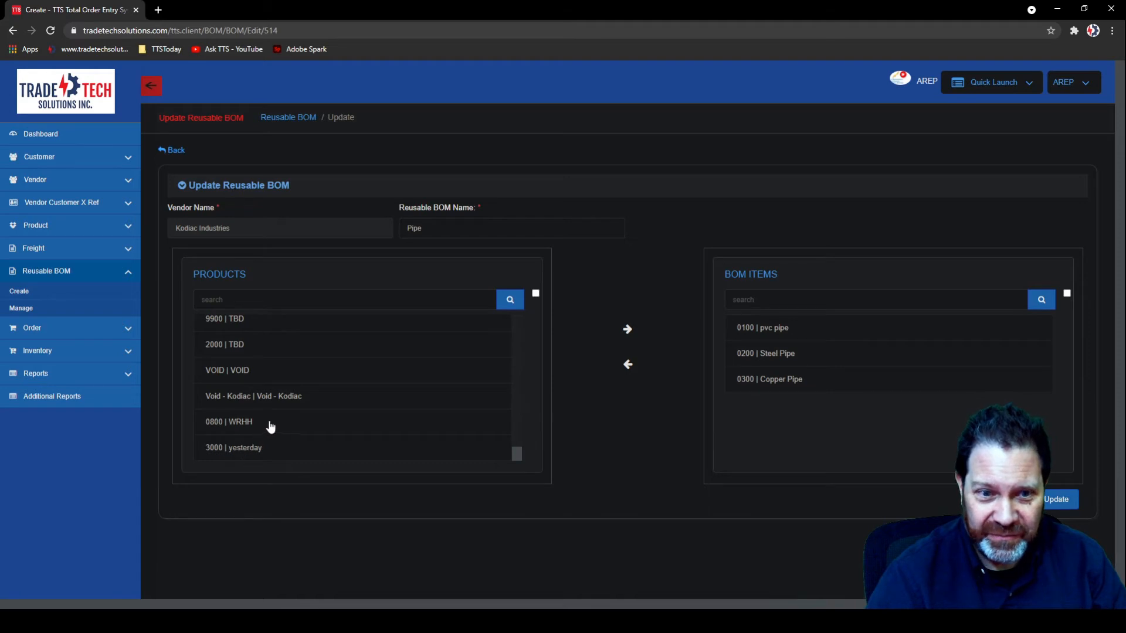
{"action": "left_click", "coordinate": [241, 398]}
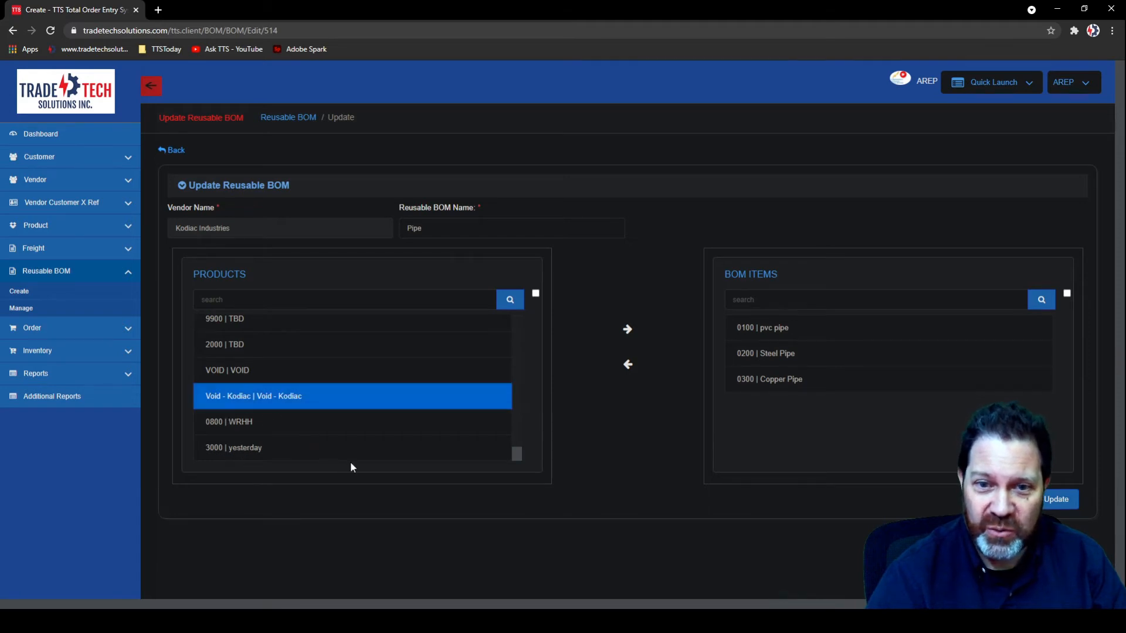
{"action": "left_click", "coordinate": [627, 330]}
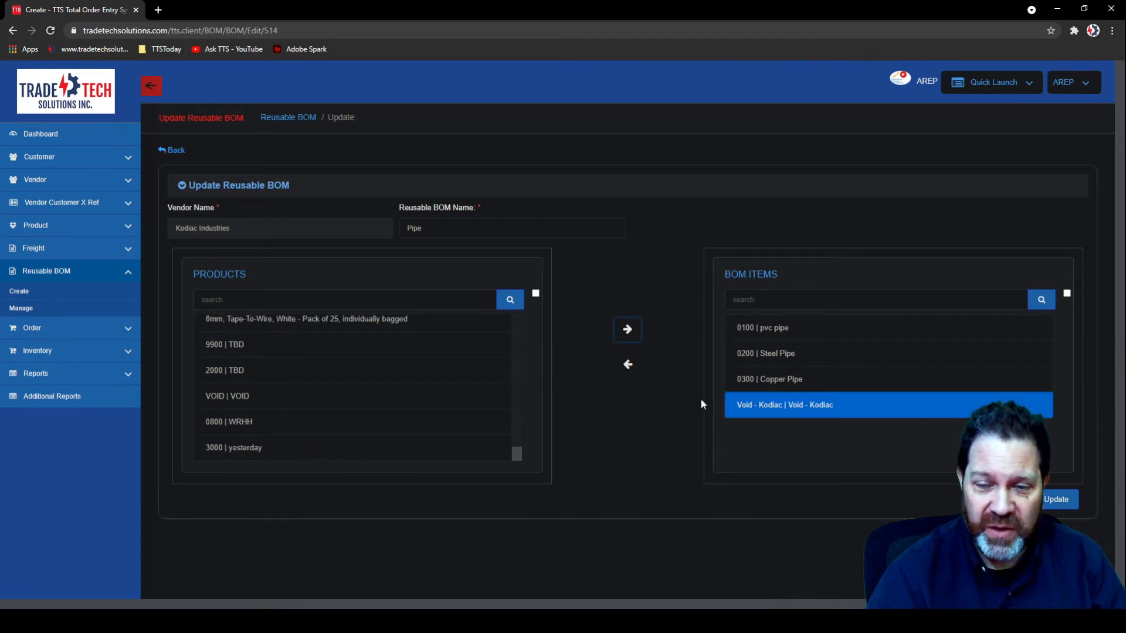
{"action": "left_click", "coordinate": [1059, 498]}
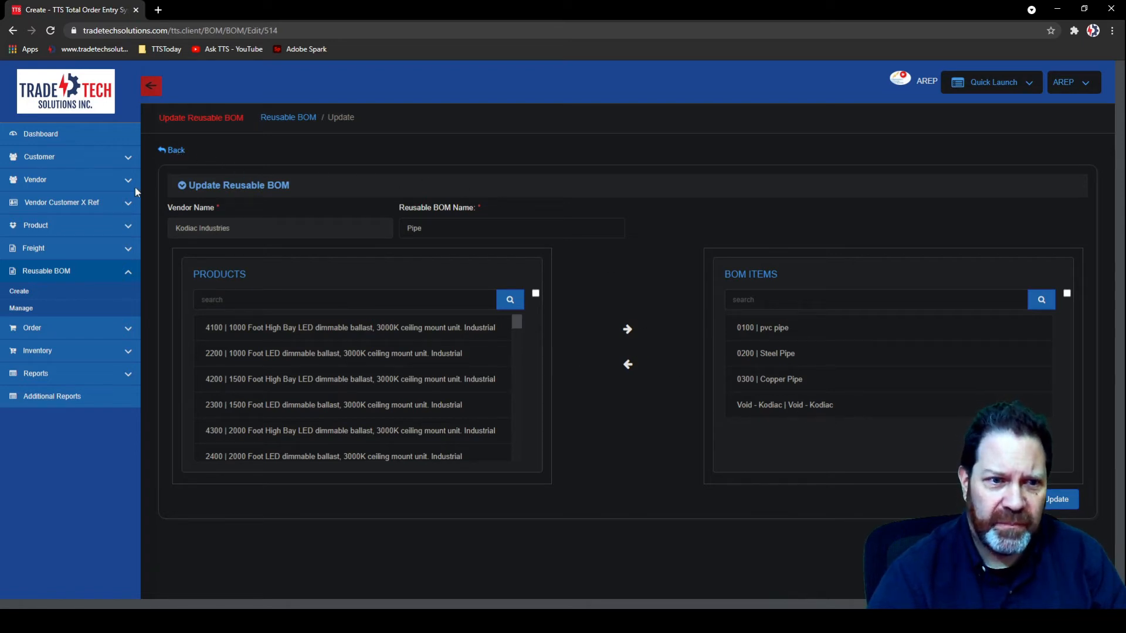
Step: Start a new reusable BOM for the vendor Kodiac Industries and name it Ballast
{"action": "left_click", "coordinate": [16, 294]}
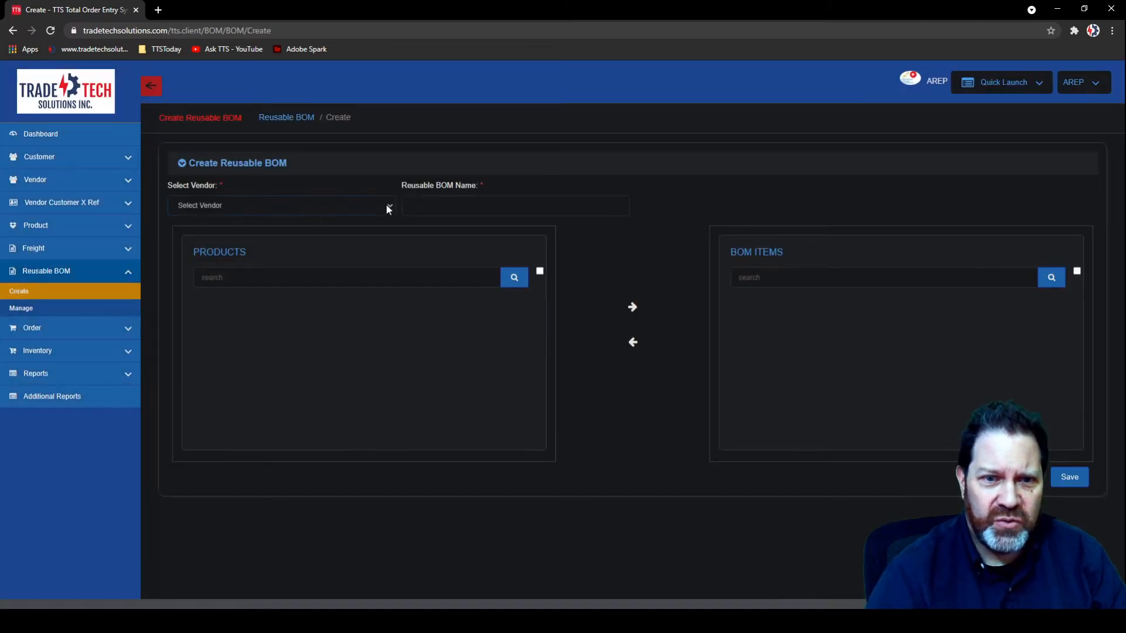
{"action": "left_click", "coordinate": [215, 343]}
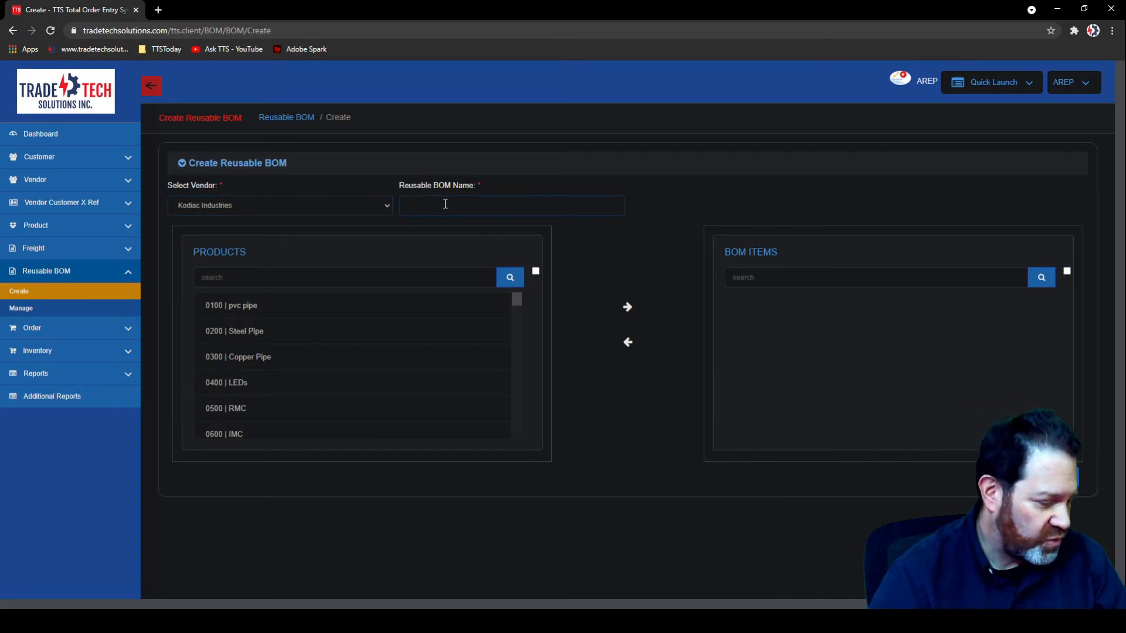
{"action": "type", "text": "Ba"}
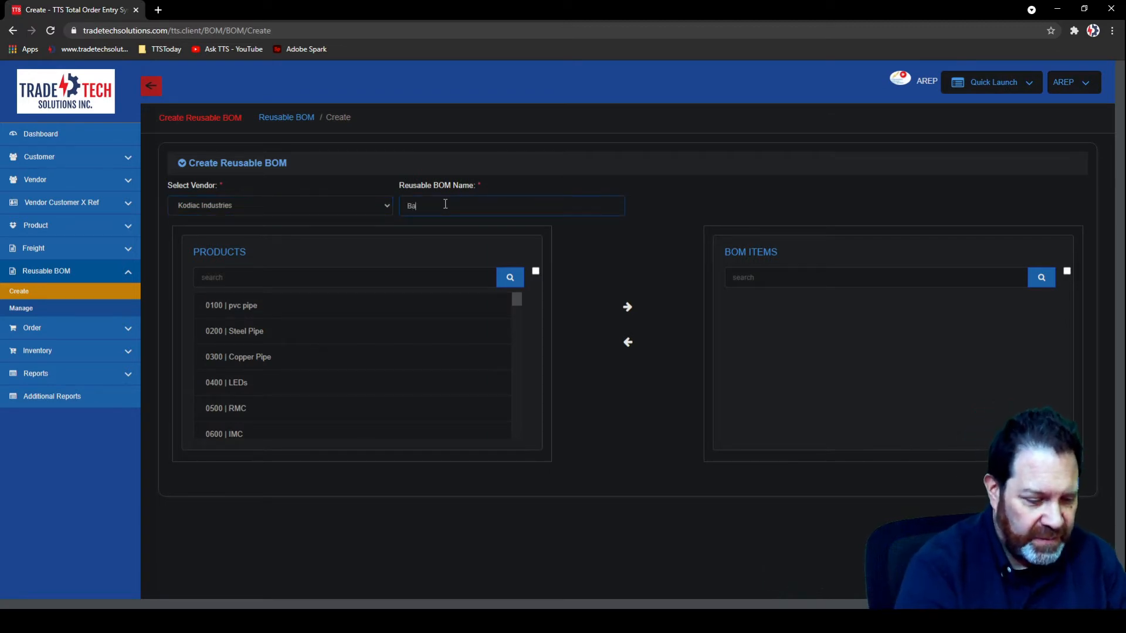
{"action": "type", "text": "llast"}
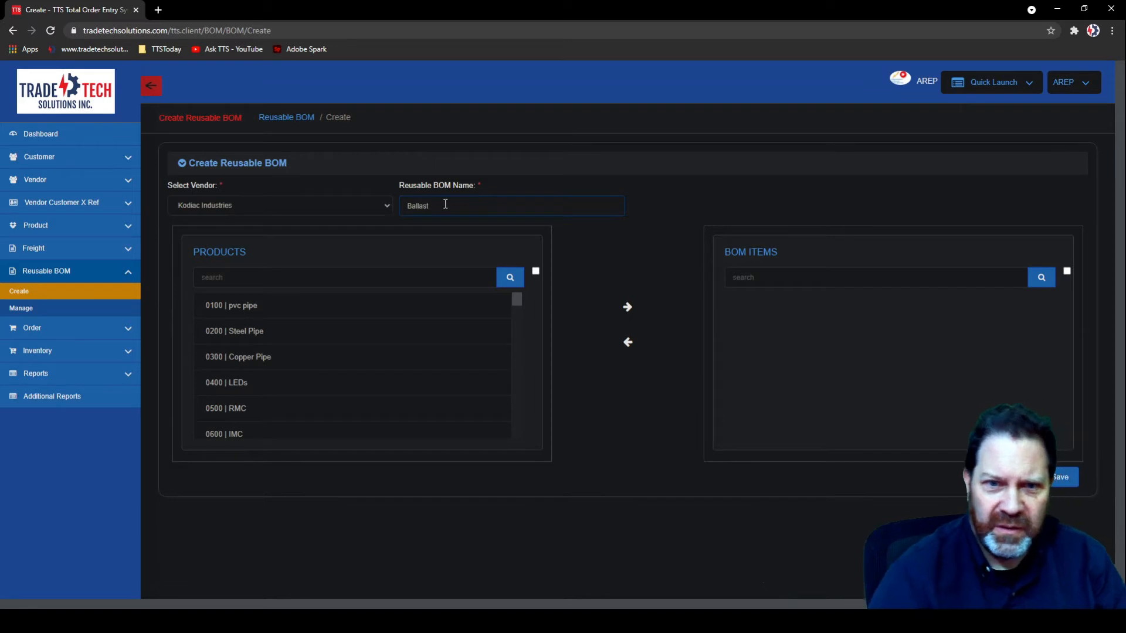
Step: Search the products for "ballast", add all matching products to the BOM items, and save the BOM
{"action": "left_click", "coordinate": [252, 283]}
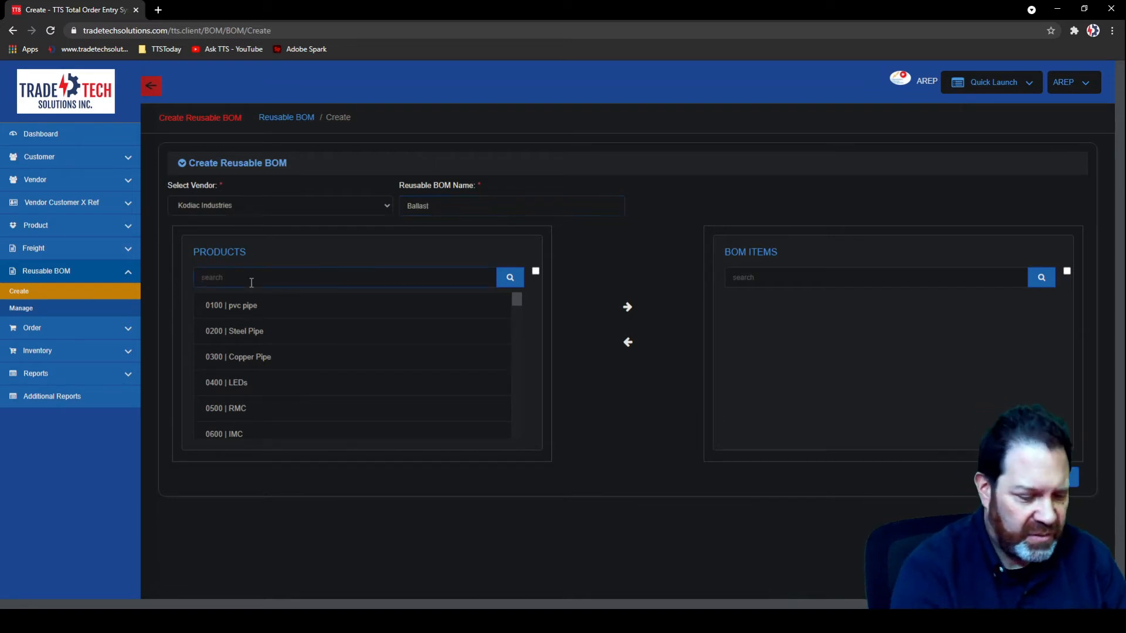
{"action": "type", "text": "balla"}
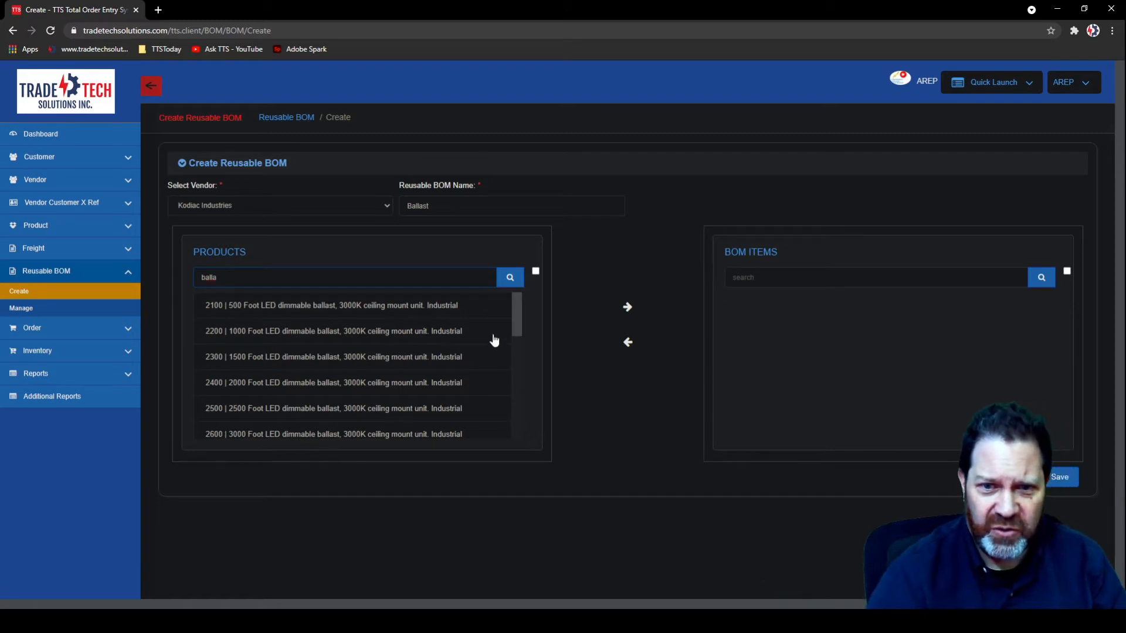
{"action": "left_click_drag", "start_coordinate": [517, 315], "coordinate": [519, 438]}
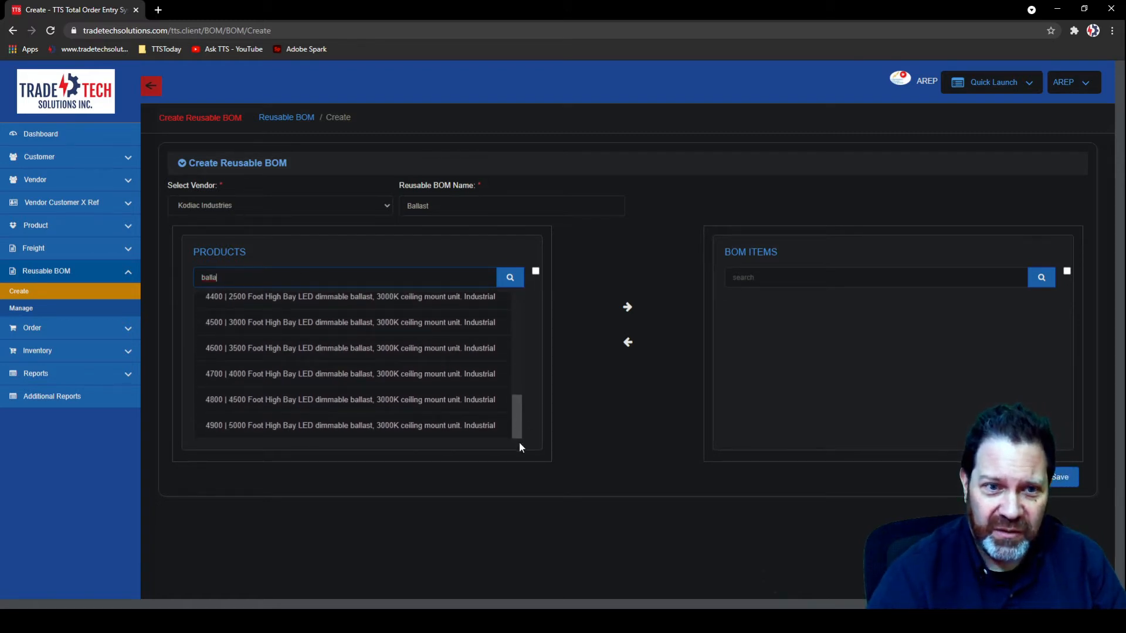
{"action": "type", "text": "st"}
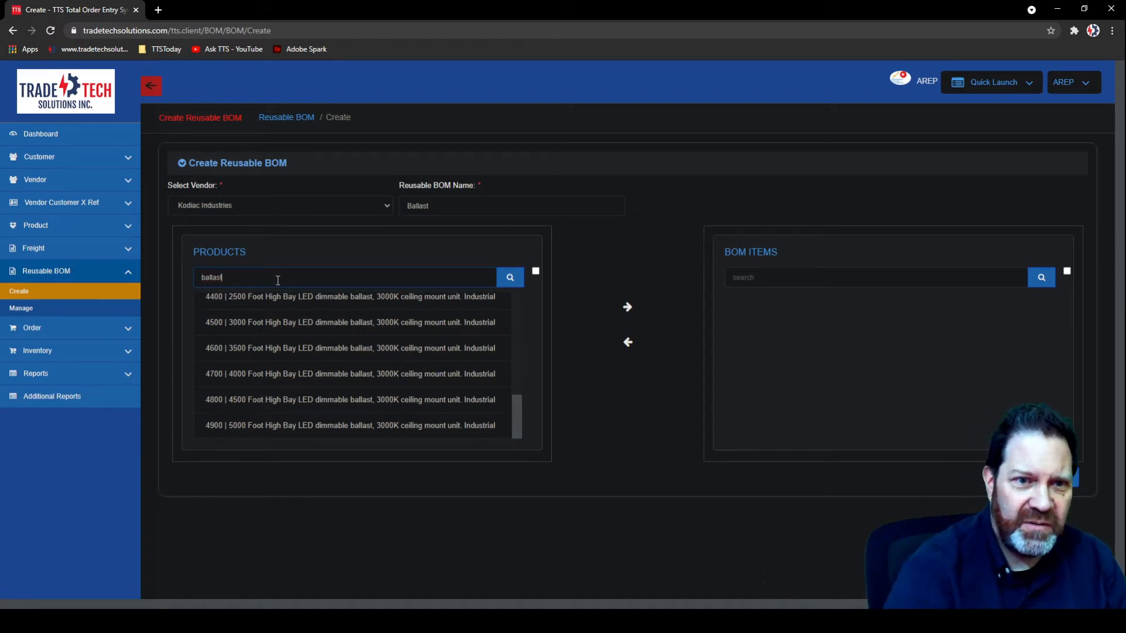
{"action": "left_click_drag", "start_coordinate": [515, 428], "coordinate": [507, 307]}
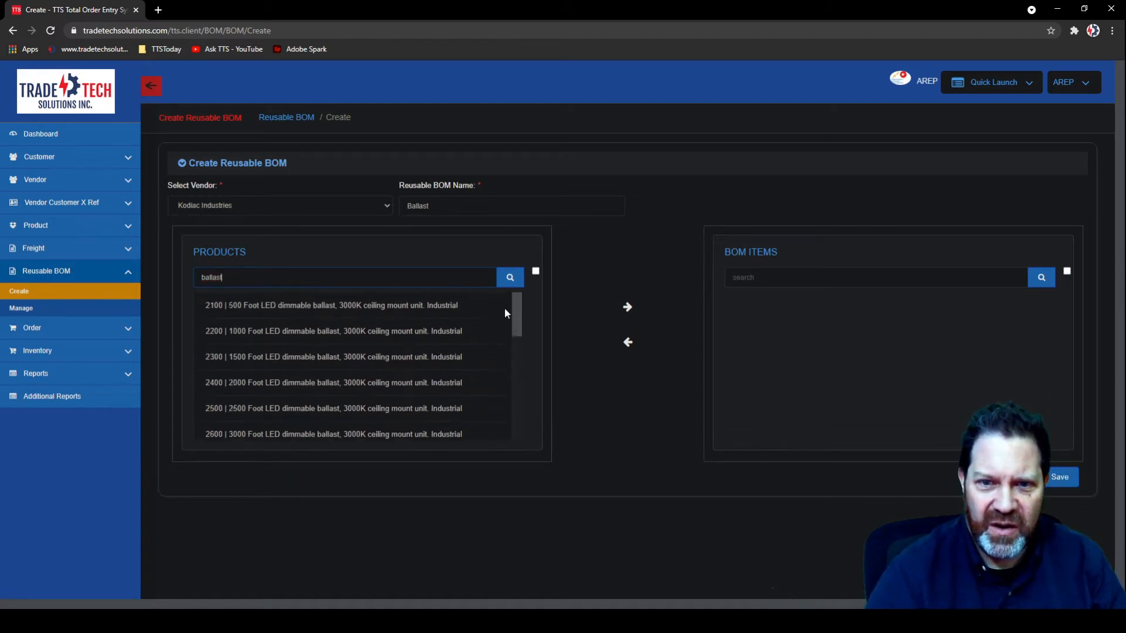
{"action": "left_click", "coordinate": [353, 314]}
{"action": "left_click_drag", "start_coordinate": [352, 332], "coordinate": [354, 451]}
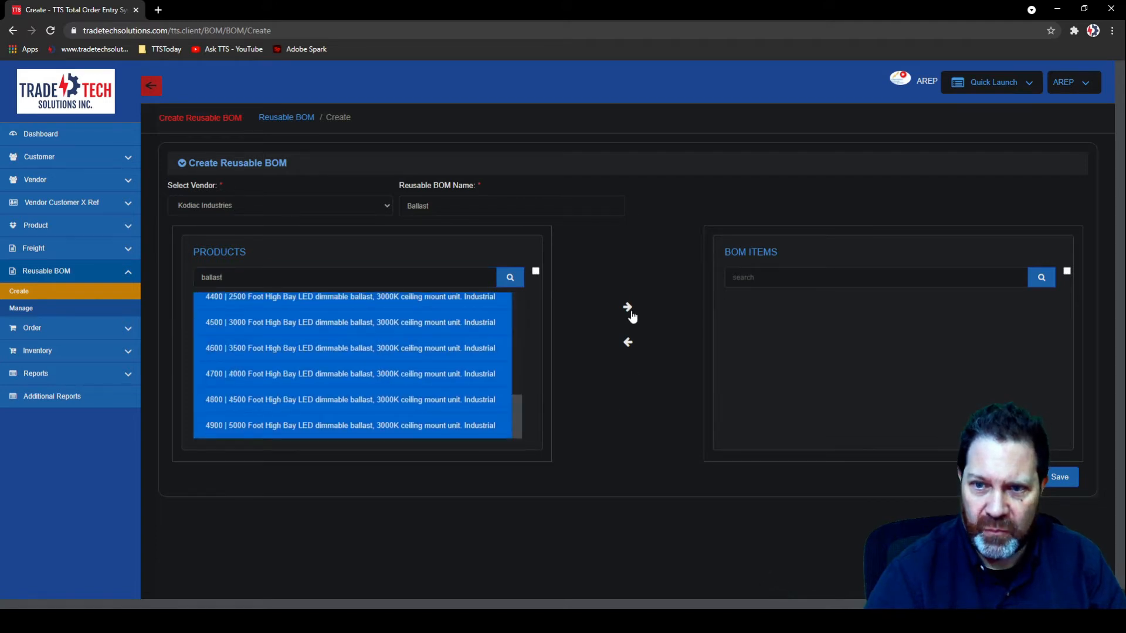
{"action": "left_click", "coordinate": [626, 309]}
{"action": "left_click", "coordinate": [1068, 477]}
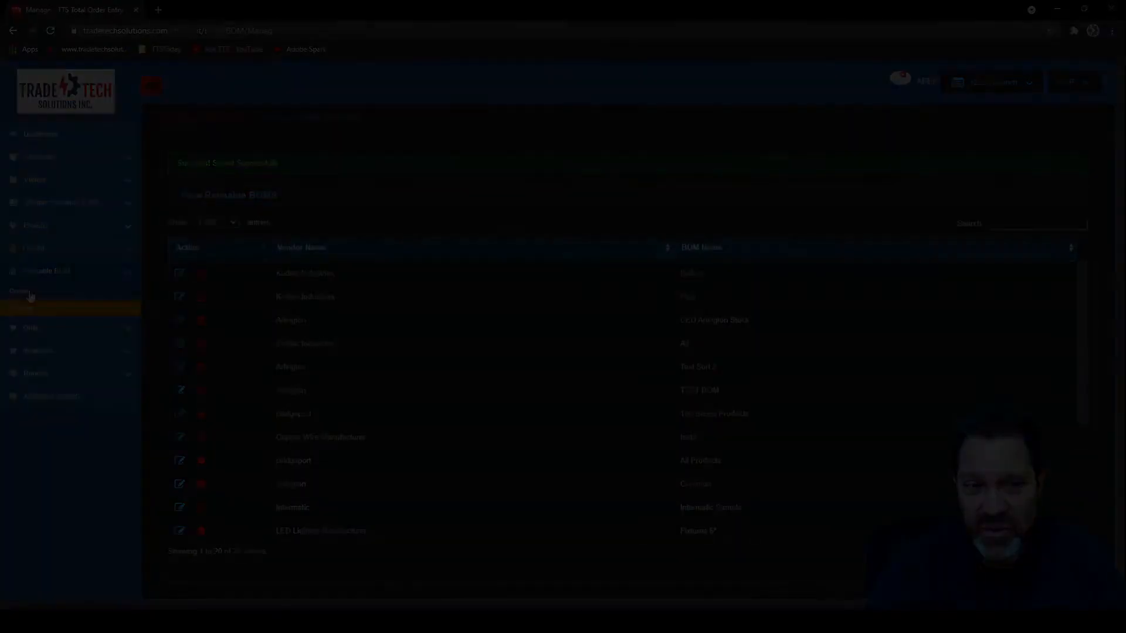
Step: Start a new order with Kodiac Industries as the vendor and ABC Electric as the customer
{"action": "left_click", "coordinate": [31, 296]}
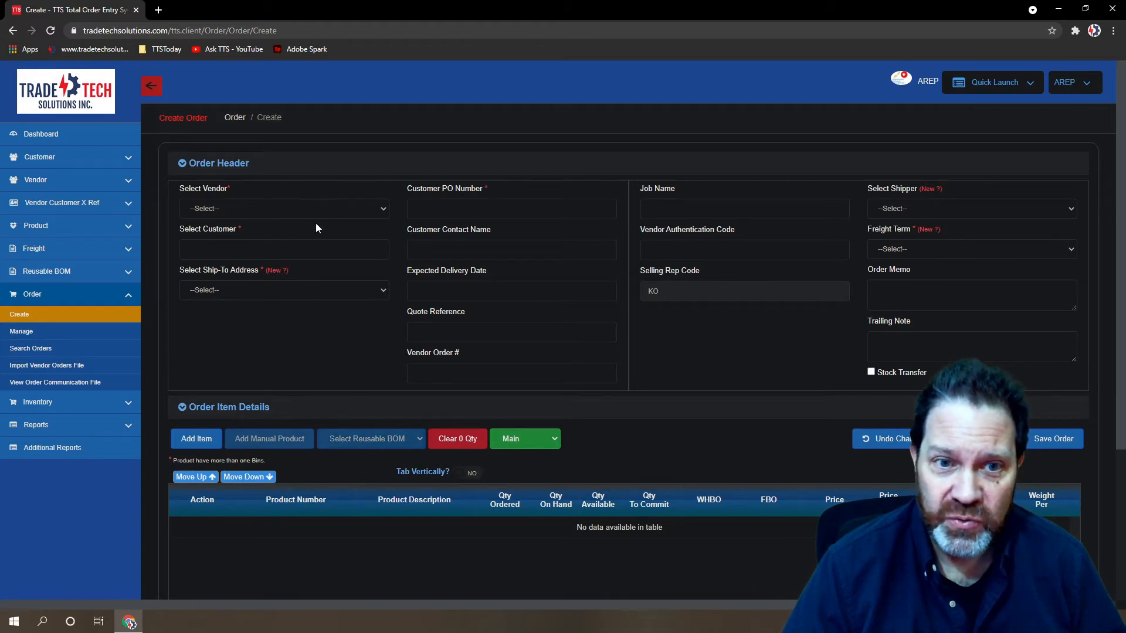
{"action": "left_click", "coordinate": [378, 209]}
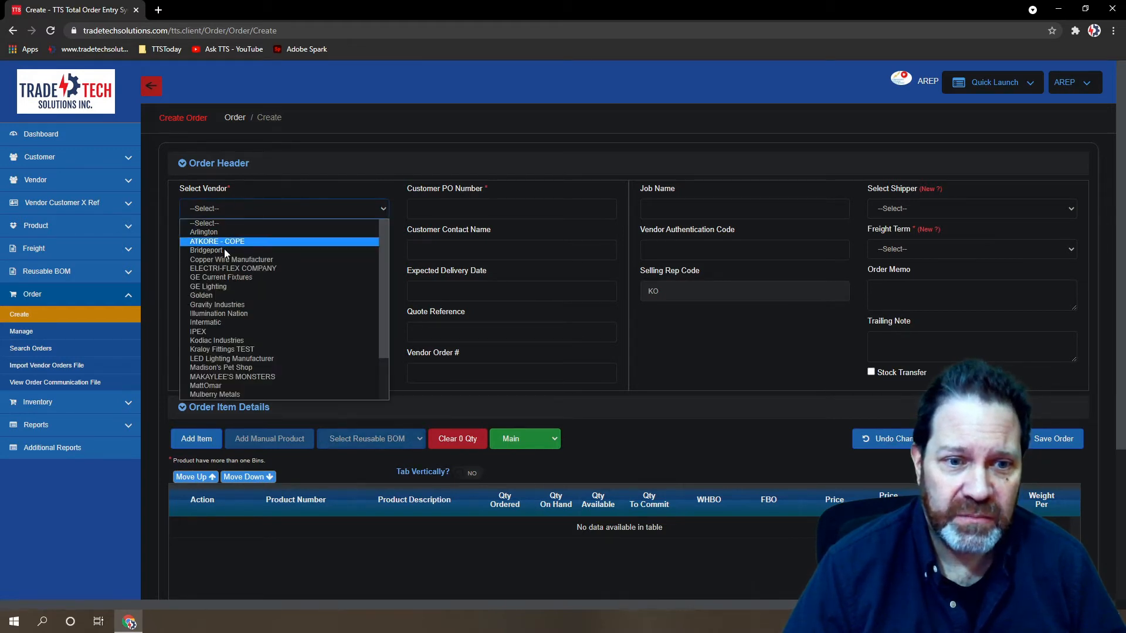
{"action": "left_click", "coordinate": [220, 341]}
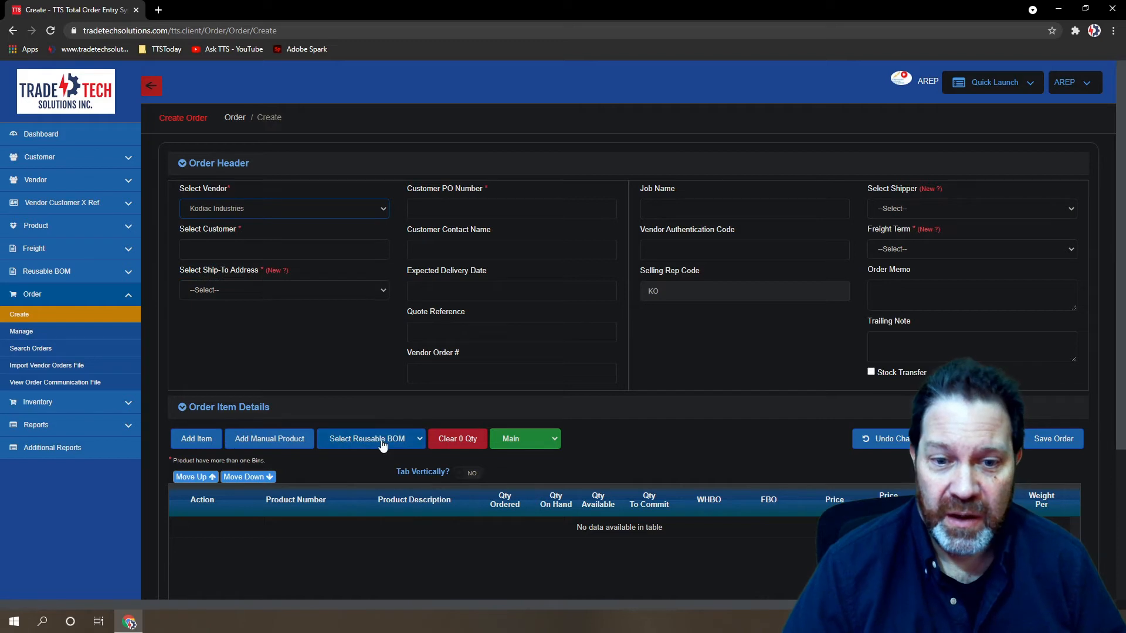
{"action": "left_click", "coordinate": [197, 249]}
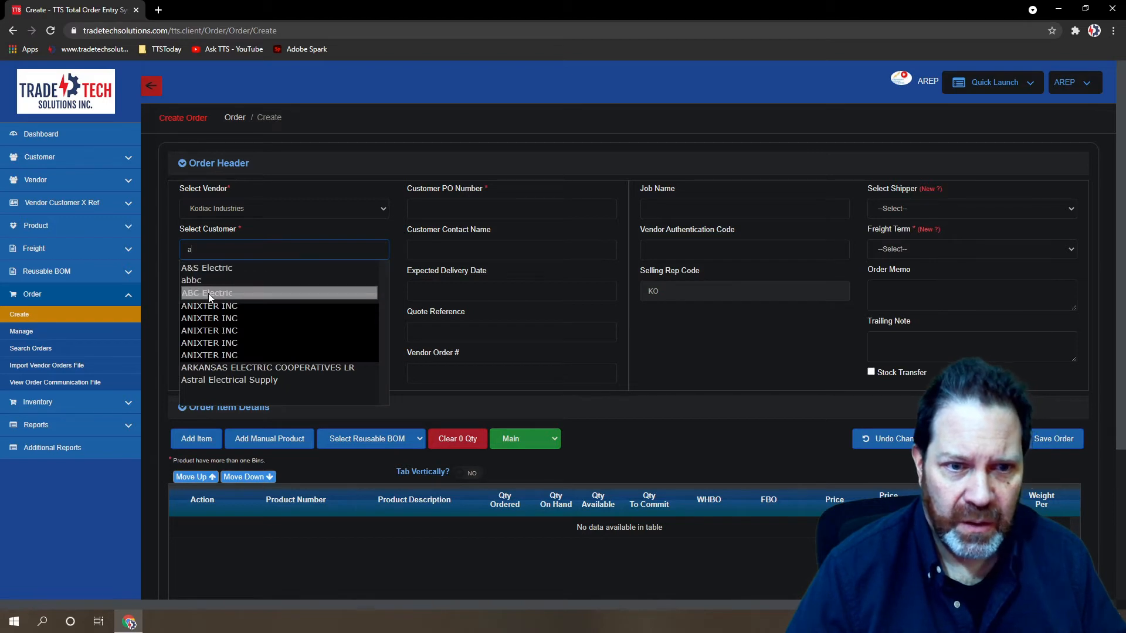
{"action": "left_click", "coordinate": [210, 287]}
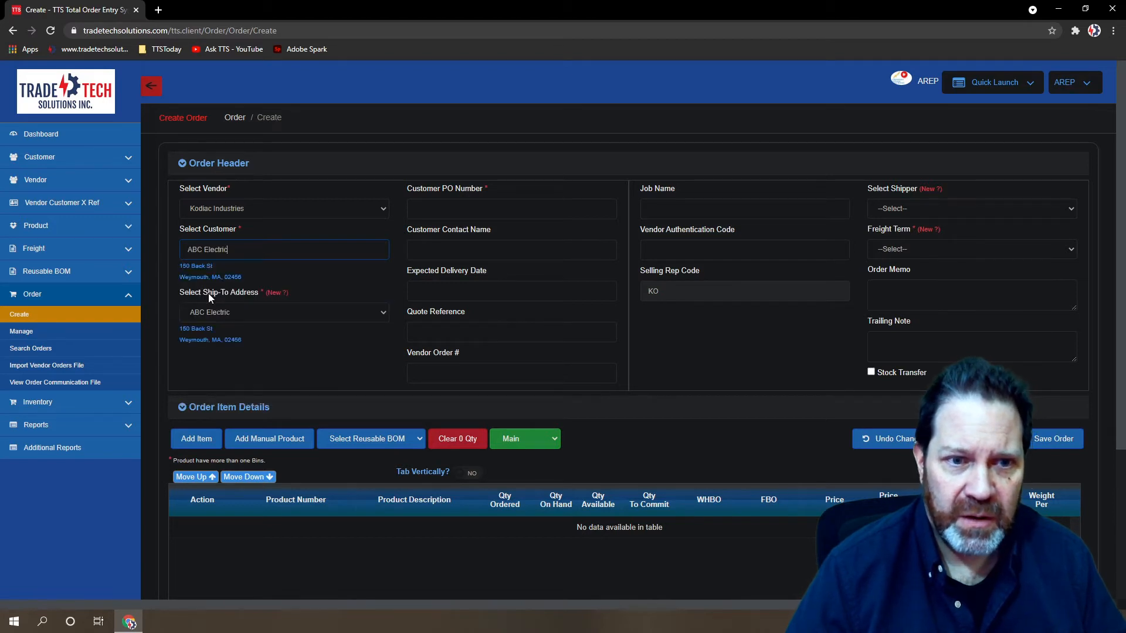
Step: Enter the customer PO number, choose Pick Up as the shipper, and set the freight term to PU-Pick Up
{"action": "left_click", "coordinate": [439, 214]}
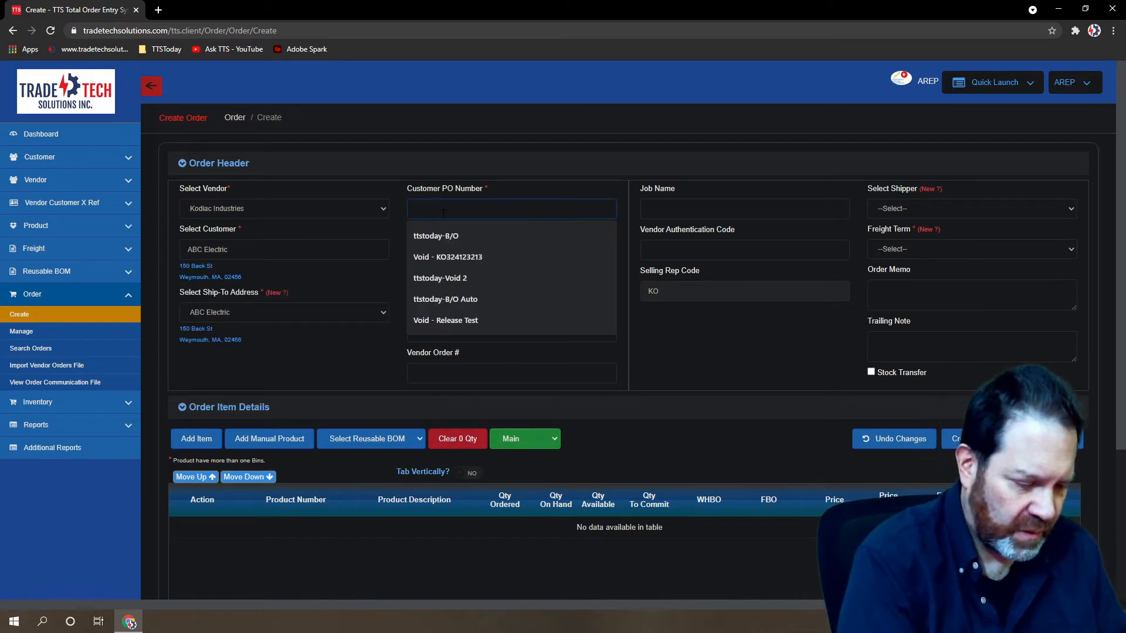
{"action": "type", "text": "RE"}
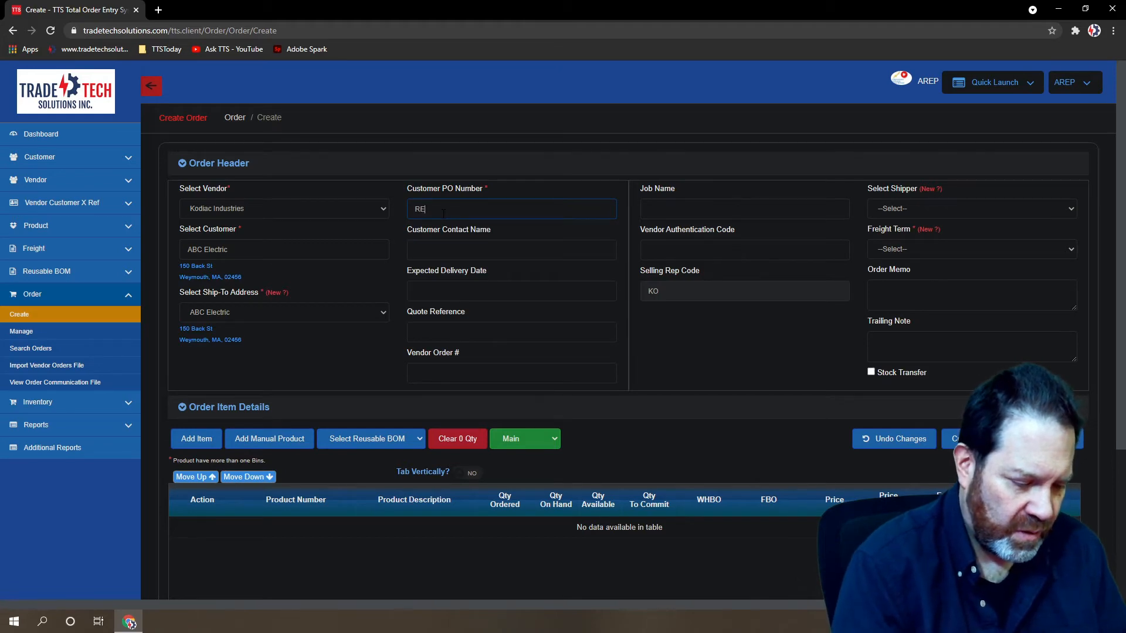
{"action": "type", "text": "-BOM"}
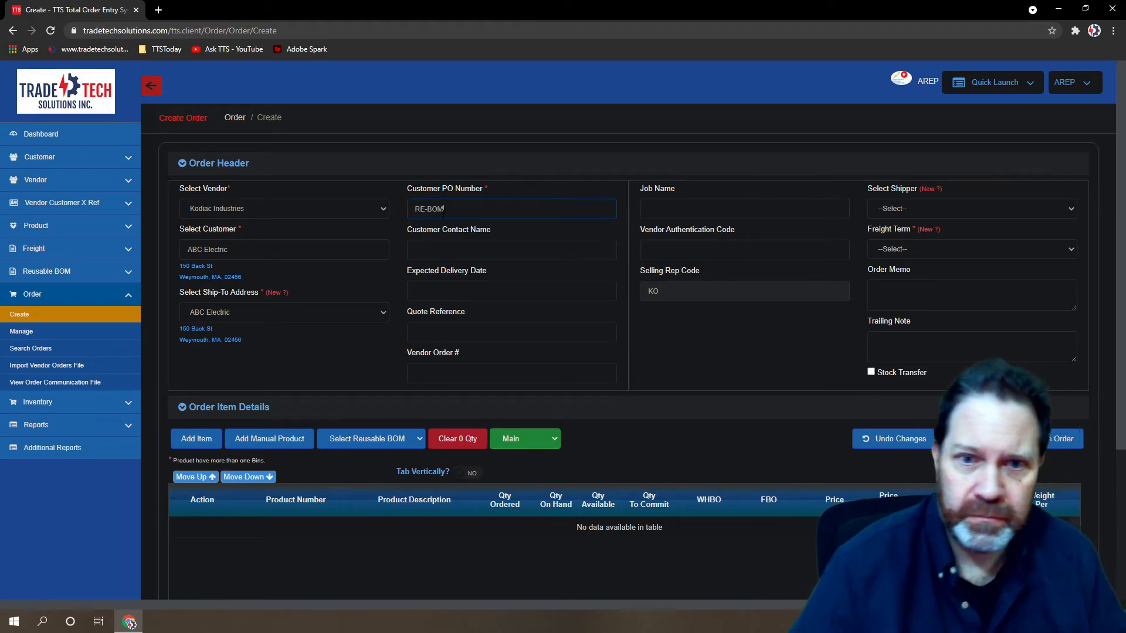
{"action": "left_click", "coordinate": [1046, 210]}
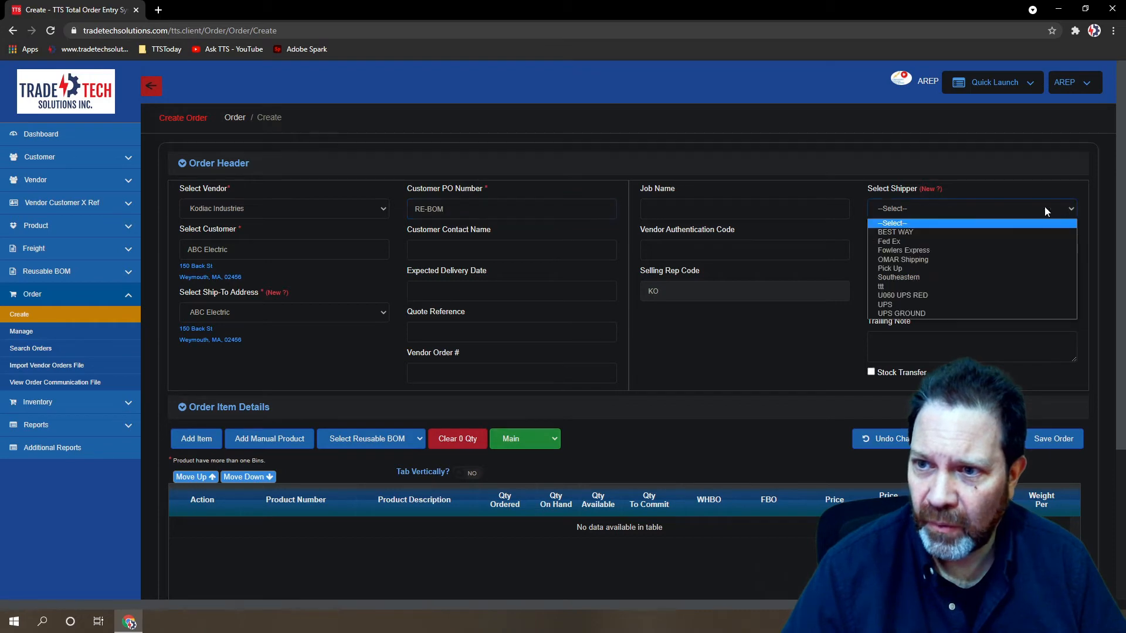
{"action": "left_click", "coordinate": [892, 269]}
{"action": "left_click", "coordinate": [1067, 250]}
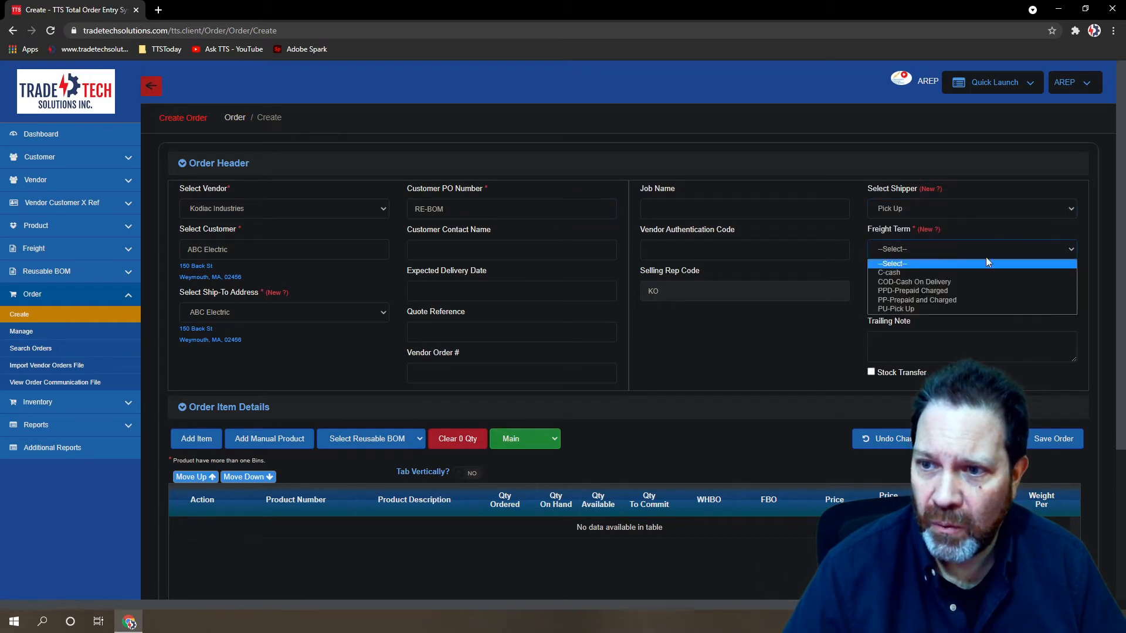
{"action": "left_click", "coordinate": [970, 303]}
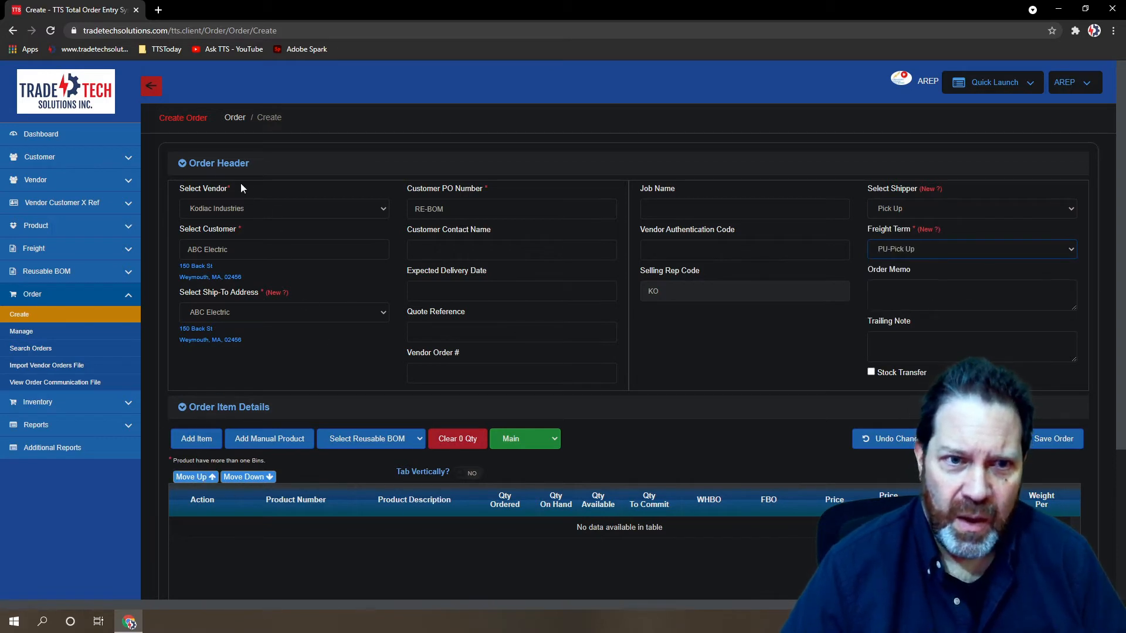
Step: Collapse the order header and load the Pipe reusable BOM into the order items
{"action": "left_click", "coordinate": [182, 166]}
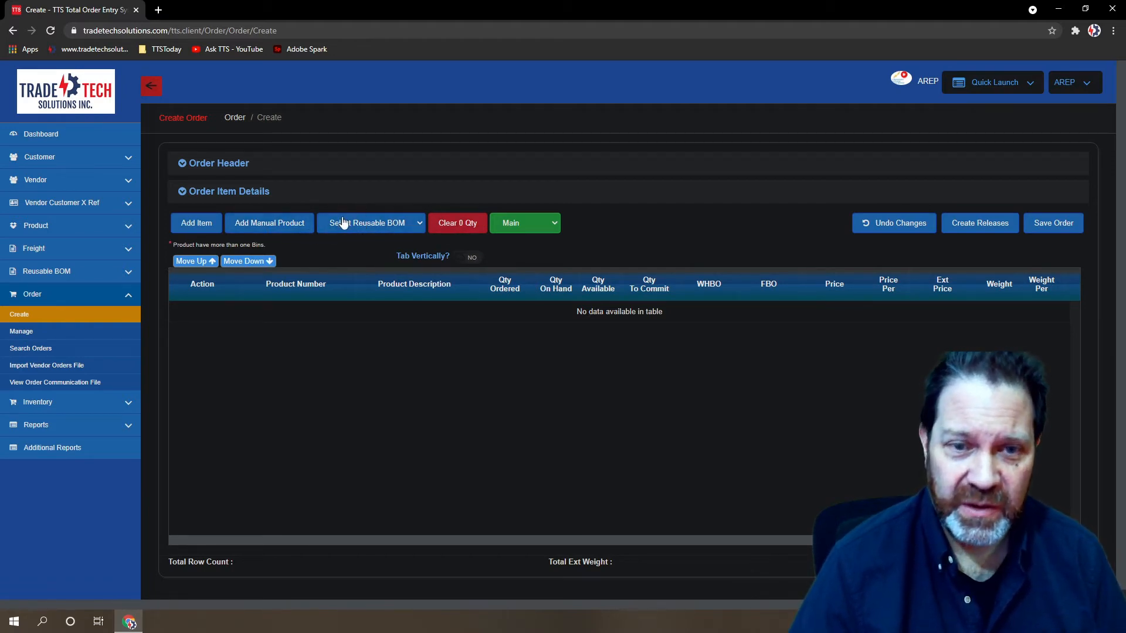
{"action": "left_click", "coordinate": [419, 229]}
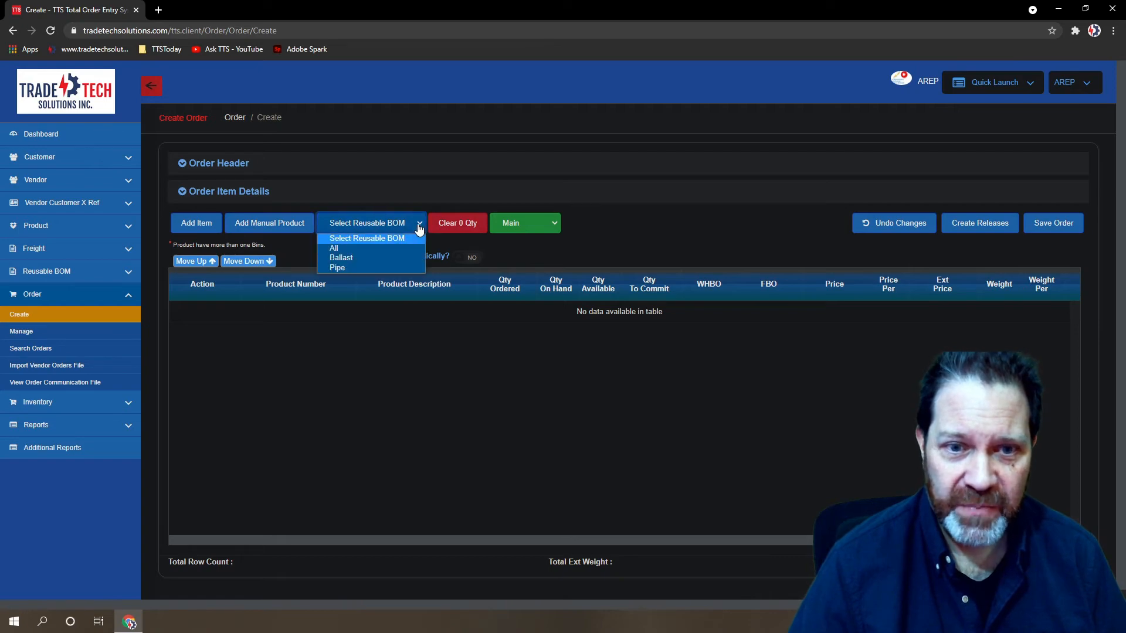
{"action": "left_click", "coordinate": [344, 269]}
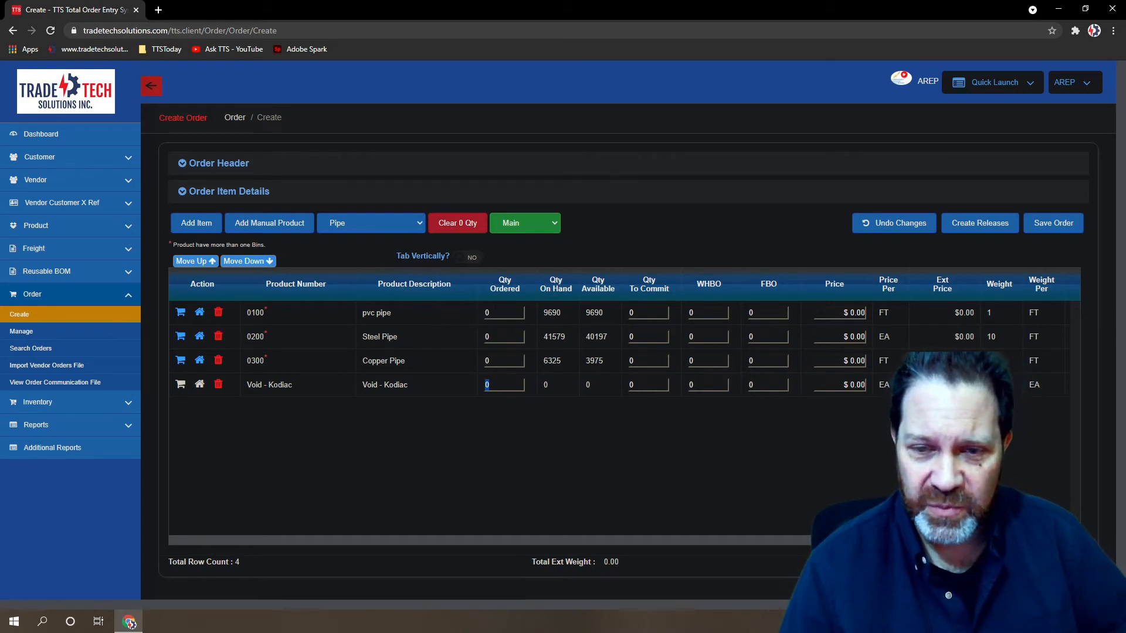
Step: Enter an ordered quantity of 25 for the pvc pipe and distribute it with the proposed bin quantities
{"action": "left_click", "coordinate": [508, 311]}
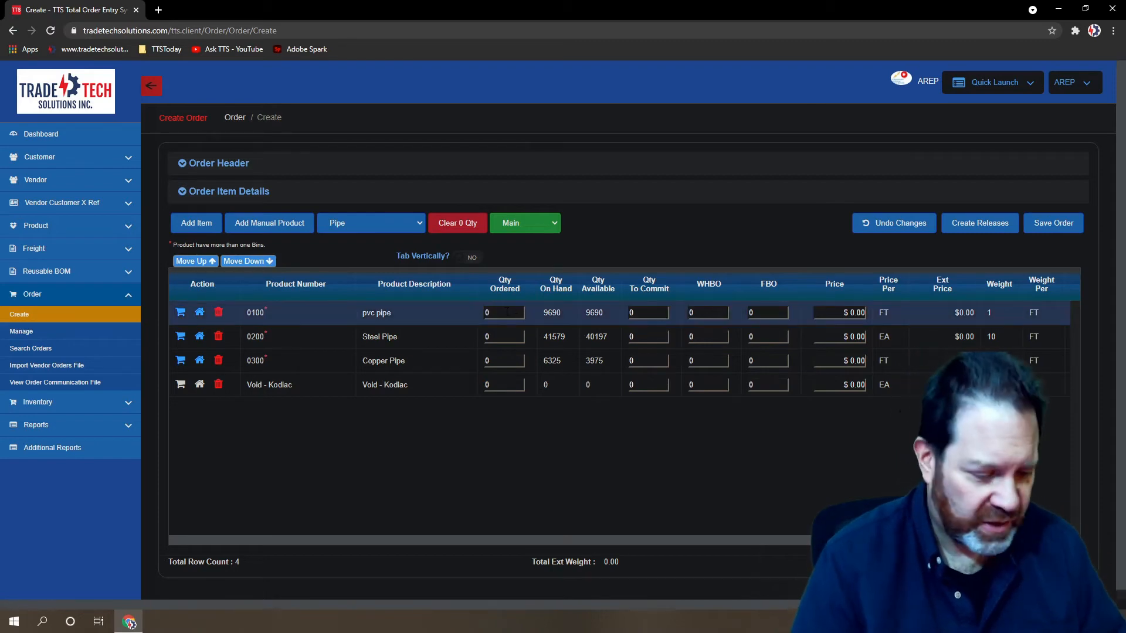
{"action": "type", "text": "25"}
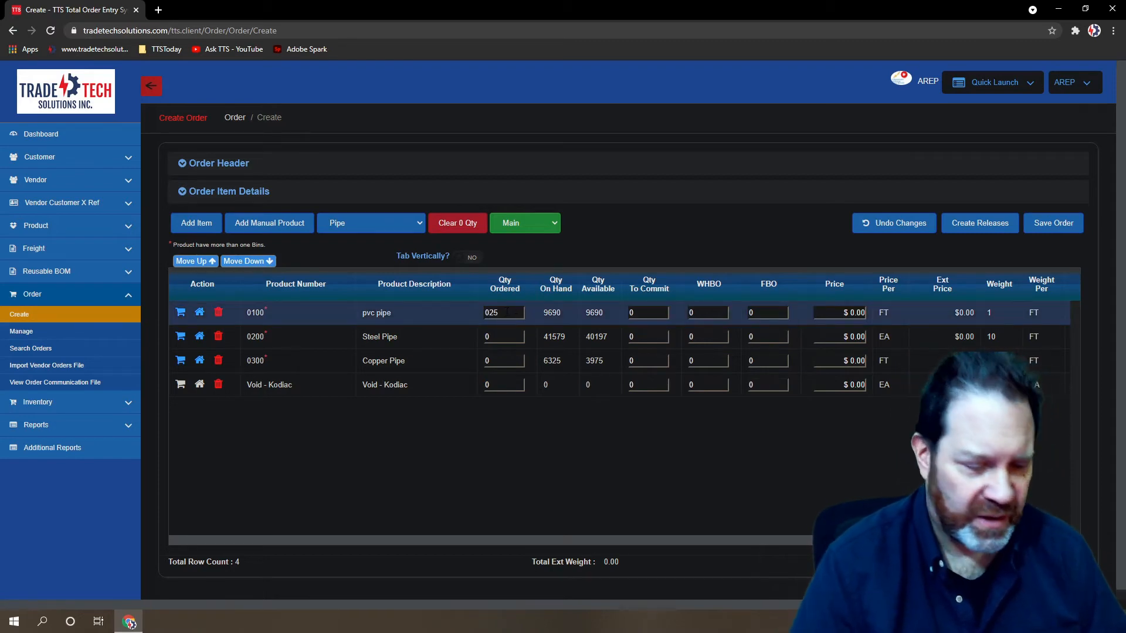
{"action": "key", "text": "Tab"}
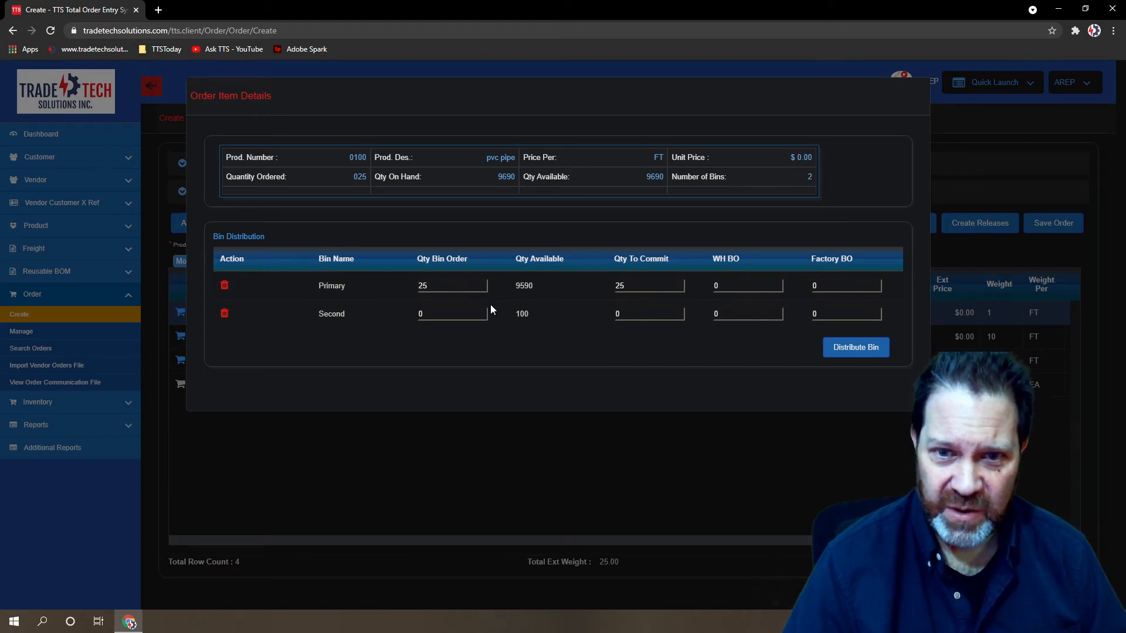
{"action": "left_click", "coordinate": [854, 347]}
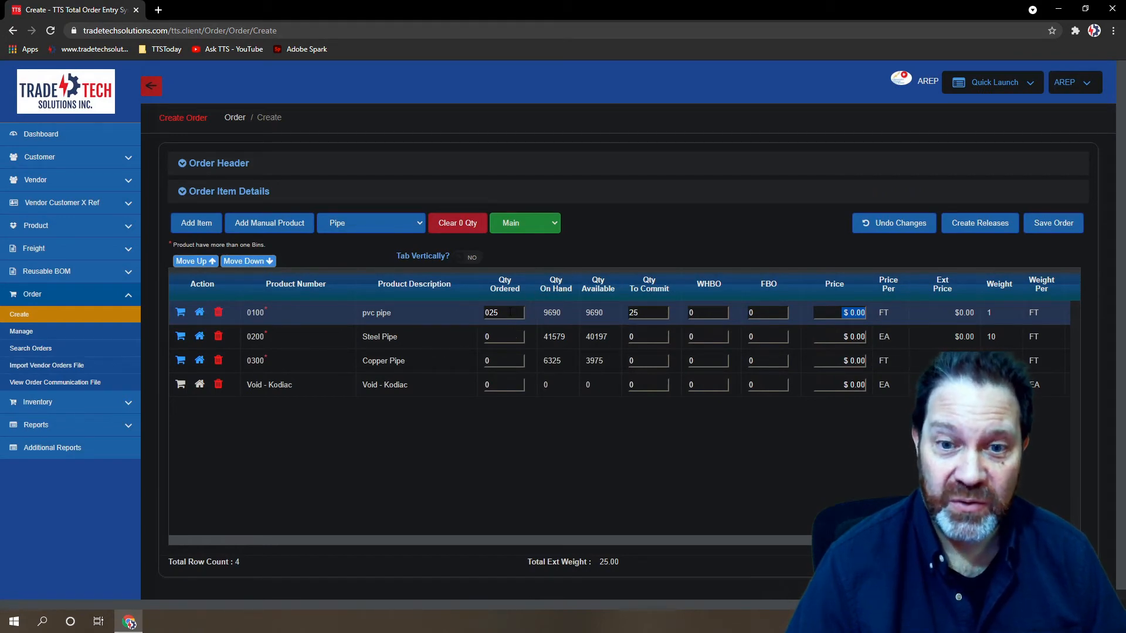
Step: Enable vertical tabbing, then re-enter 25 as the pvc pipe's ordered quantity and distribute it with the proposed bin quantities
{"action": "left_click", "coordinate": [511, 312]}
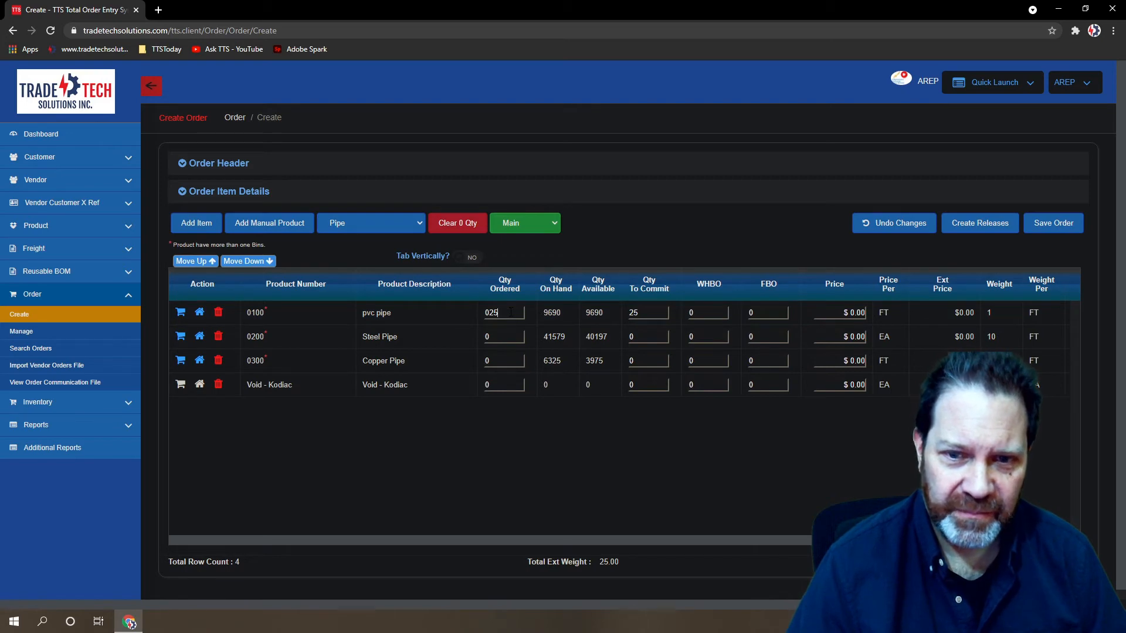
{"action": "left_click", "coordinate": [472, 259]}
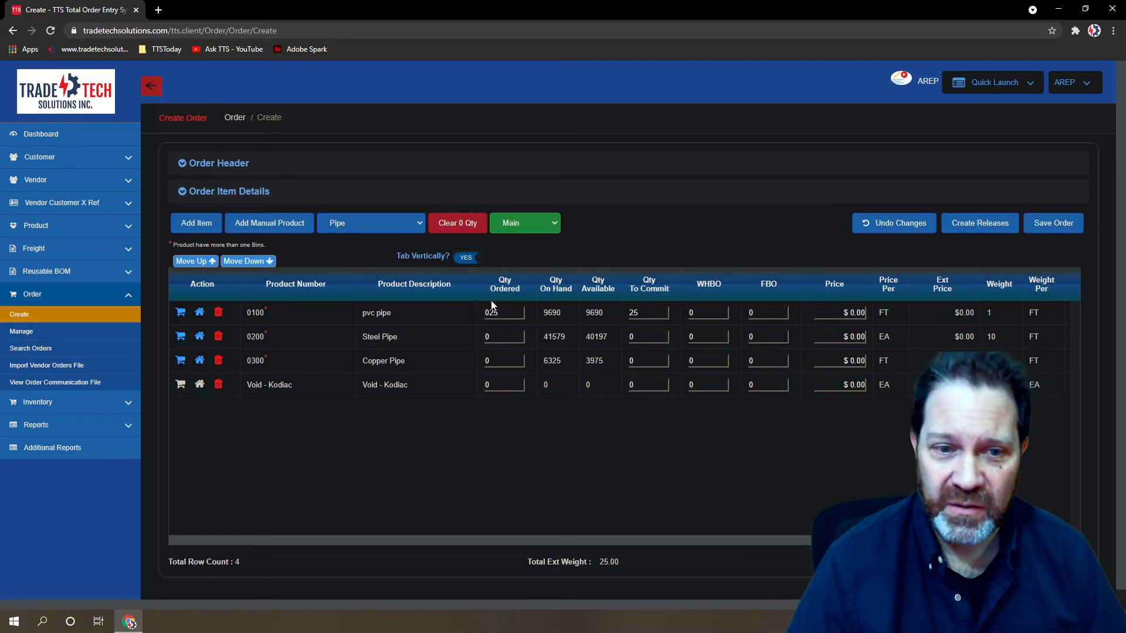
{"action": "left_click_drag", "start_coordinate": [511, 312], "coordinate": [417, 306]}
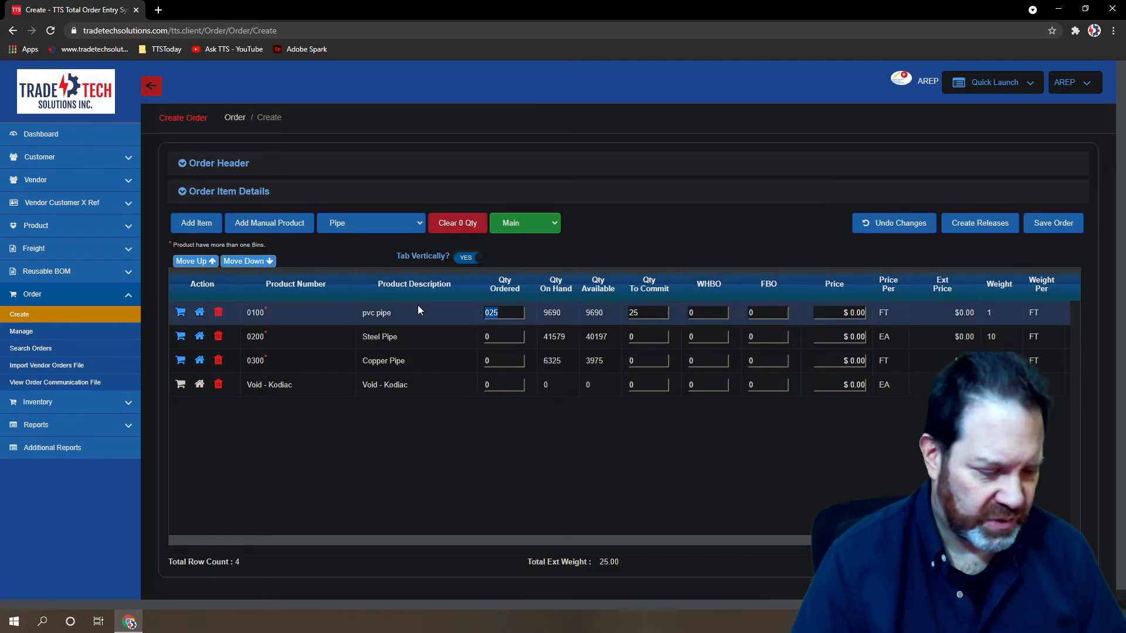
{"action": "type", "text": "25"}
{"action": "key", "text": "Tab"}
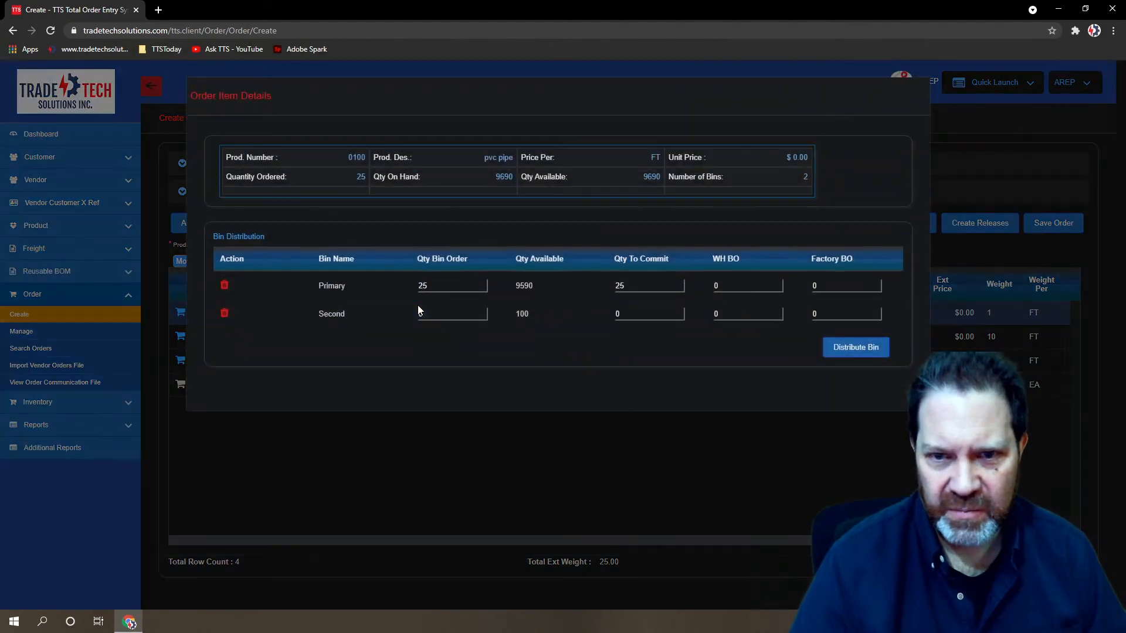
{"action": "left_click", "coordinate": [854, 347]}
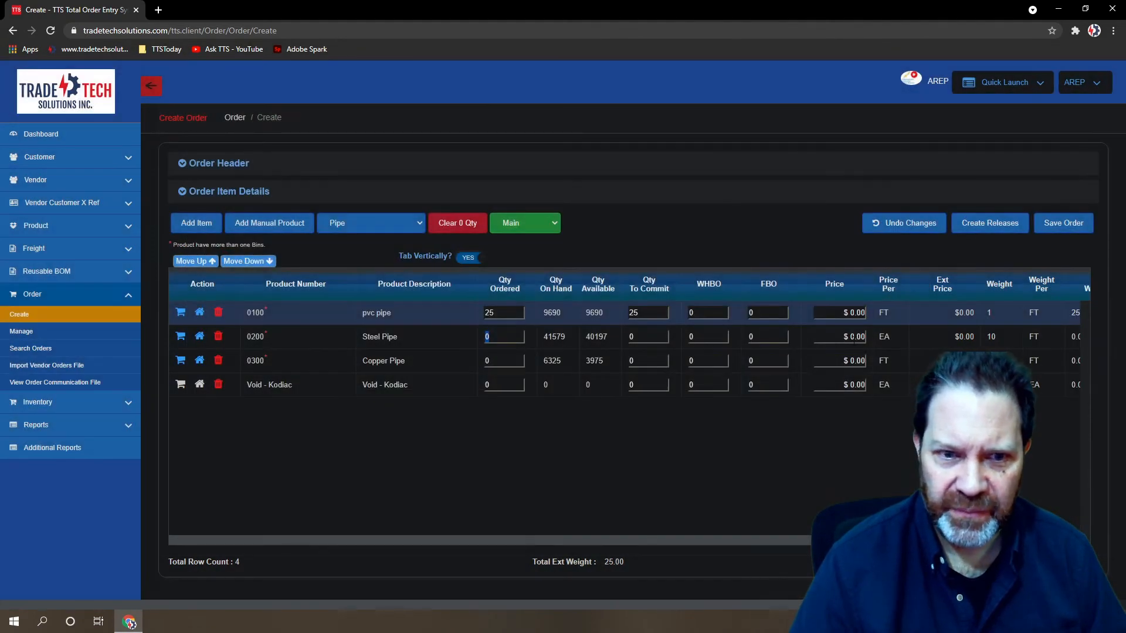
Step: Leave the remaining Pipe BOM items at zero and clear all zero-quantity rows from the order
{"action": "key", "text": "Tab"}
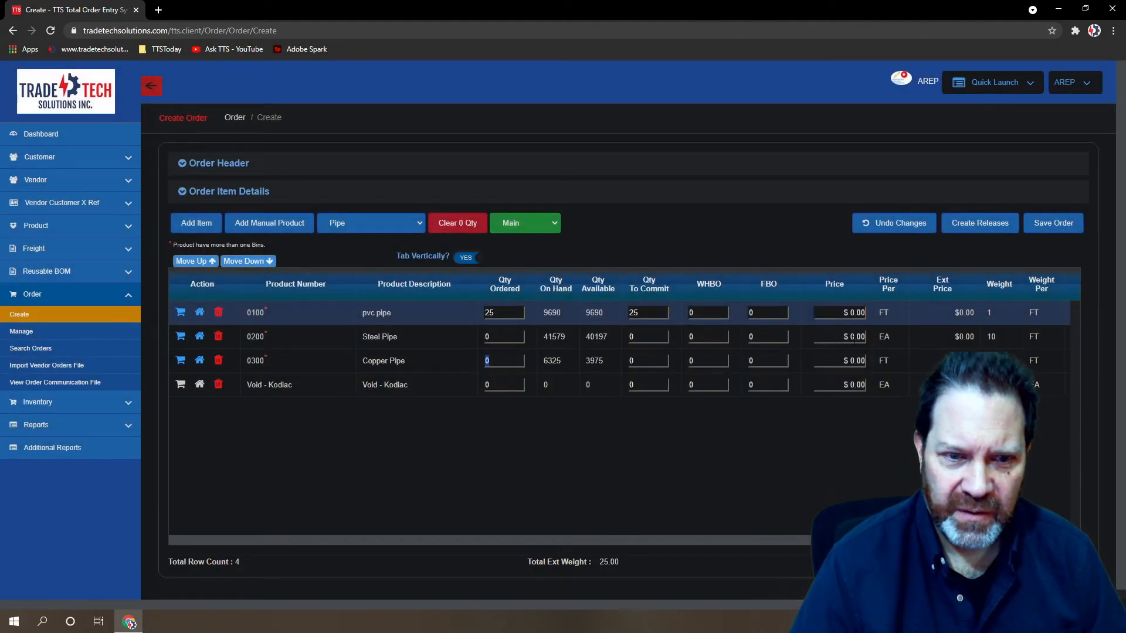
{"action": "key", "text": "Tab"}
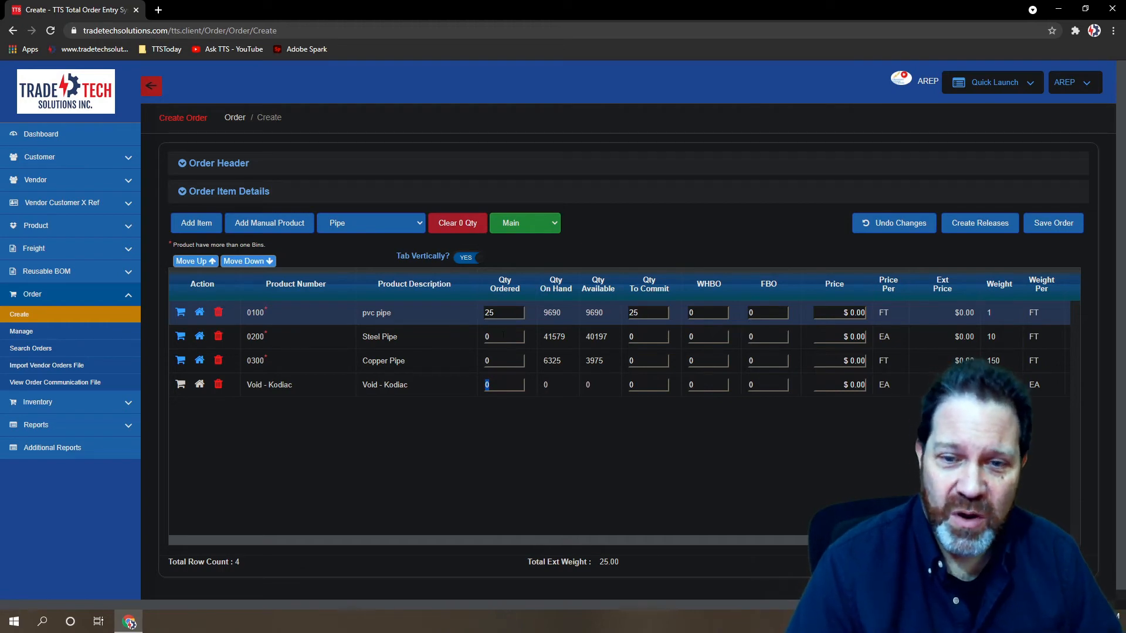
{"action": "left_click", "coordinate": [461, 225]}
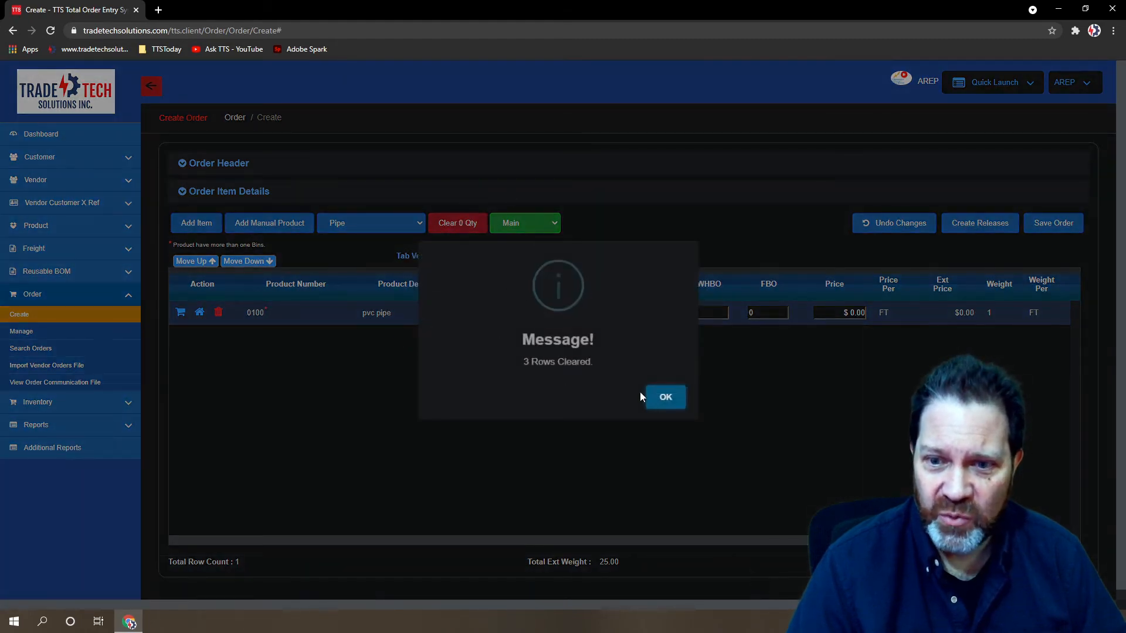
{"action": "left_click", "coordinate": [665, 399]}
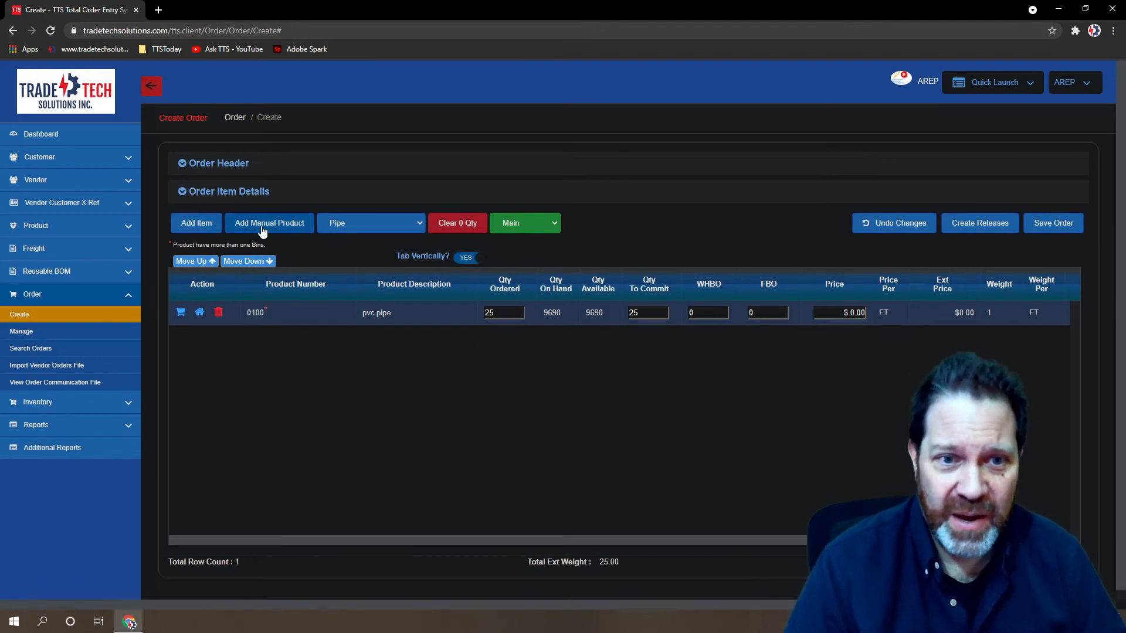
Step: Load the Ballast reusable BOM into the order and set the ordered quantity of product 2300 to 1000
{"action": "left_click", "coordinate": [418, 226]}
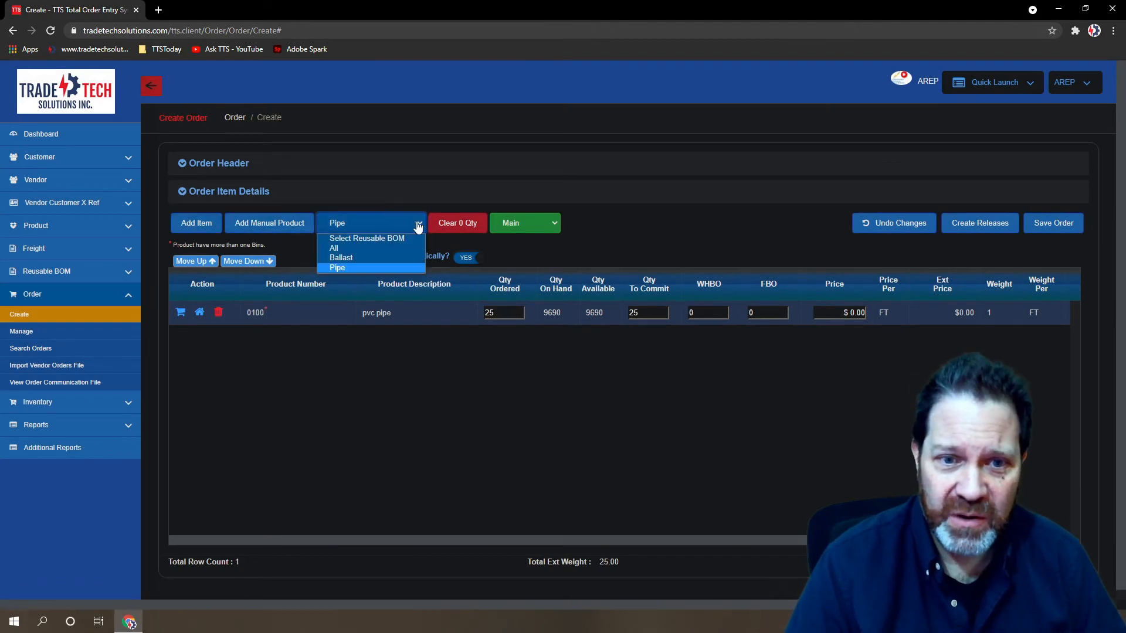
{"action": "left_click", "coordinate": [352, 265]}
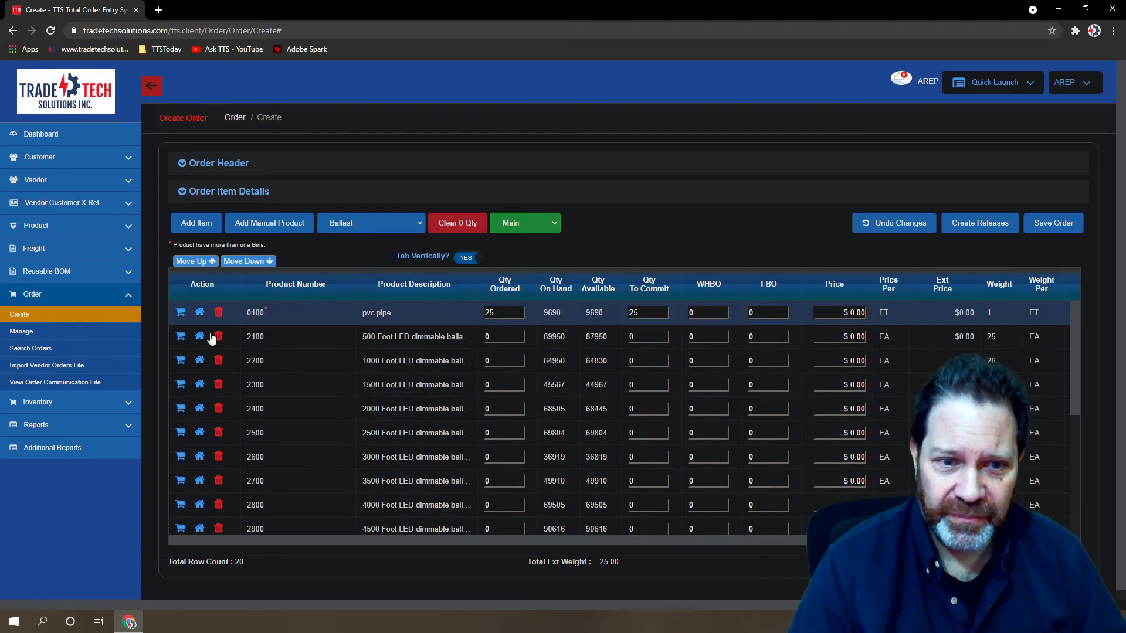
{"action": "key", "text": "Tab"}
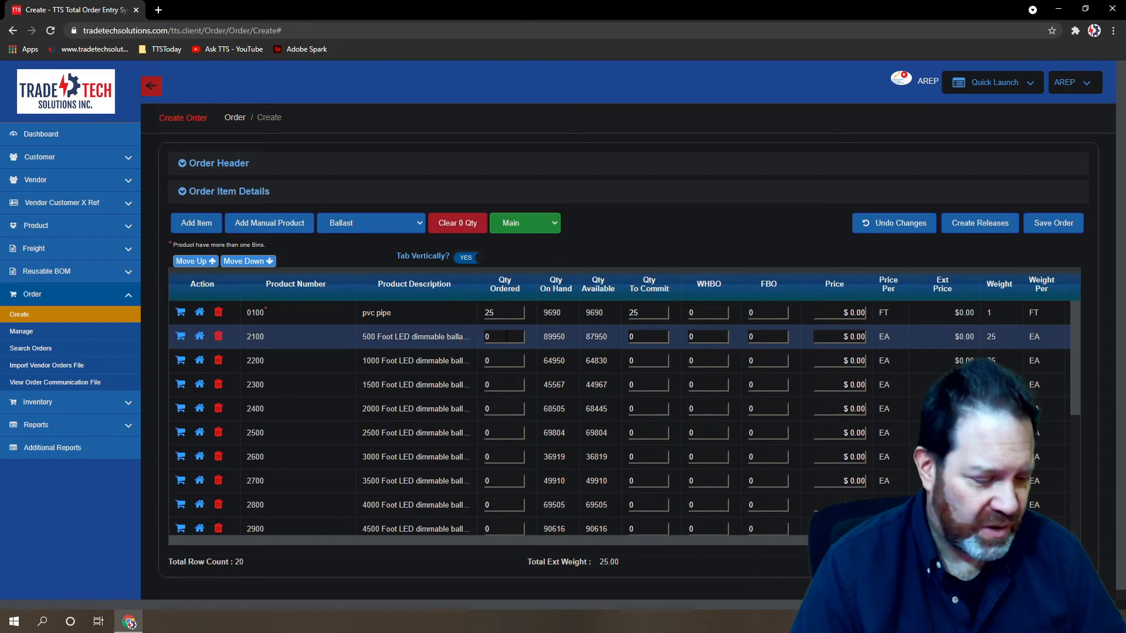
{"action": "key", "text": "Tab"}
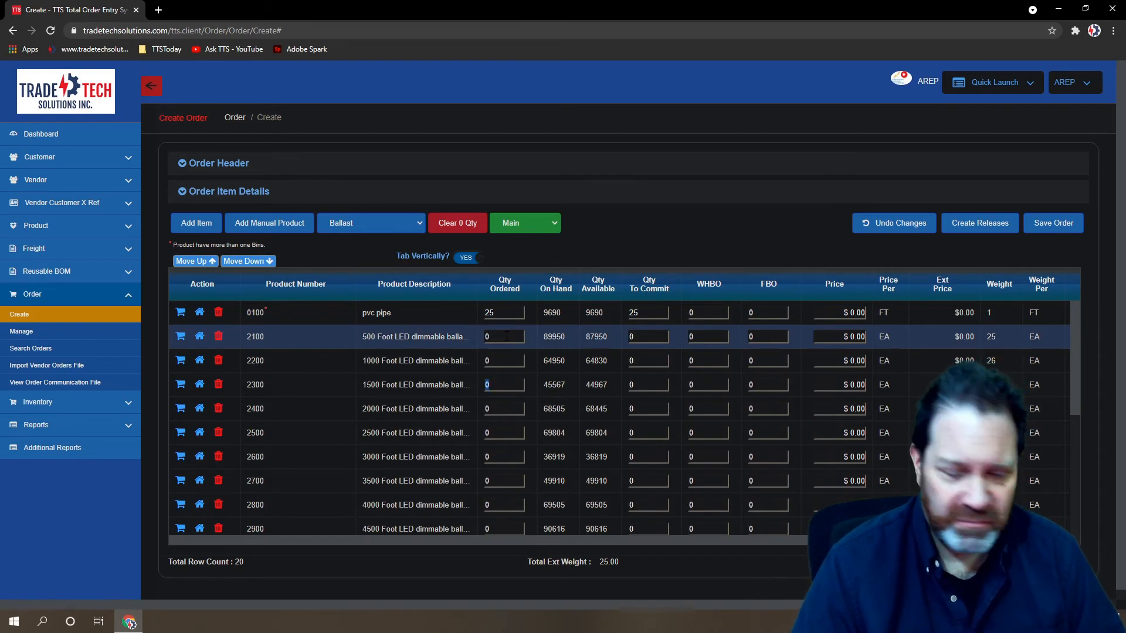
{"action": "type", "text": "1000"}
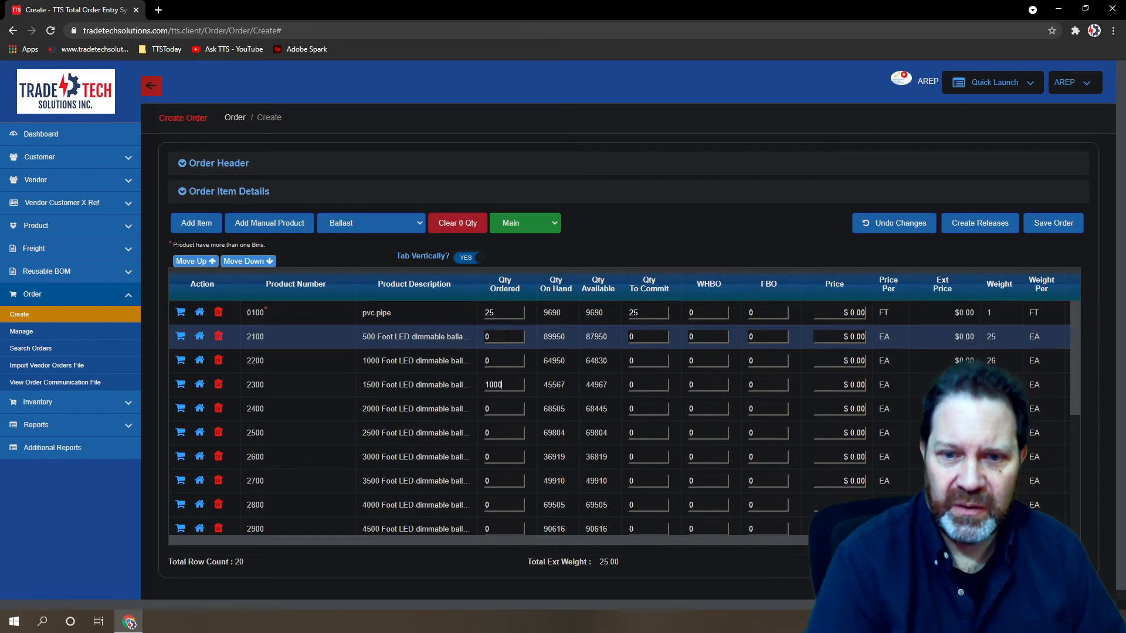
{"action": "key", "text": "Tab"}
Step: Set the ordered quantity of product 2600, the 3000 Foot LED dimmable ballast, to 250
{"action": "key", "text": "Tab"}
{"action": "key", "text": "Tab"}
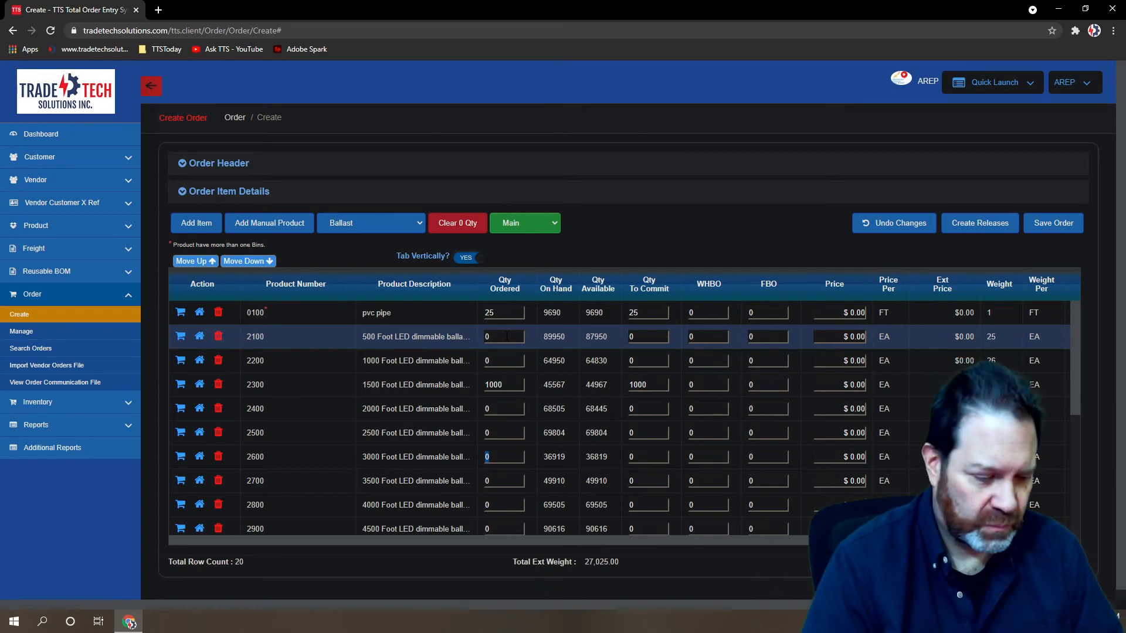
{"action": "type", "text": "250"}
{"action": "key", "text": "Tab"}
{"action": "key", "text": "Tab"}
{"action": "key", "text": "Tab"}
{"action": "key", "text": "Tab"}
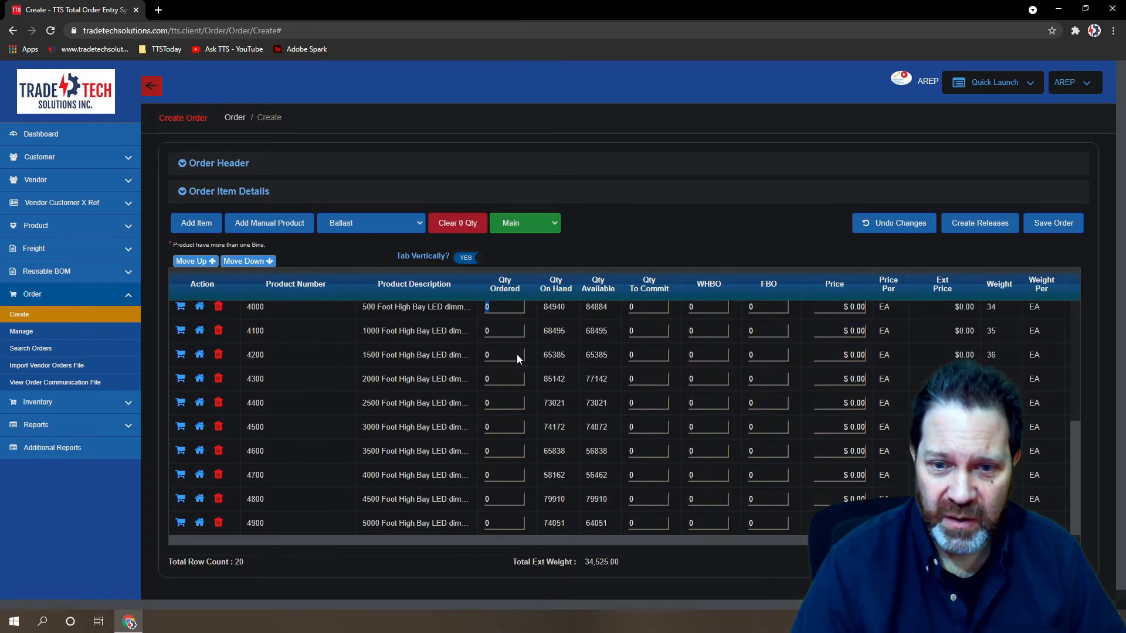
Step: Clear the unused zero-quantity ballast rows from the order and save the order
{"action": "scroll", "coordinate": [517, 355], "scroll_direction": "down", "scroll_amount": 3}
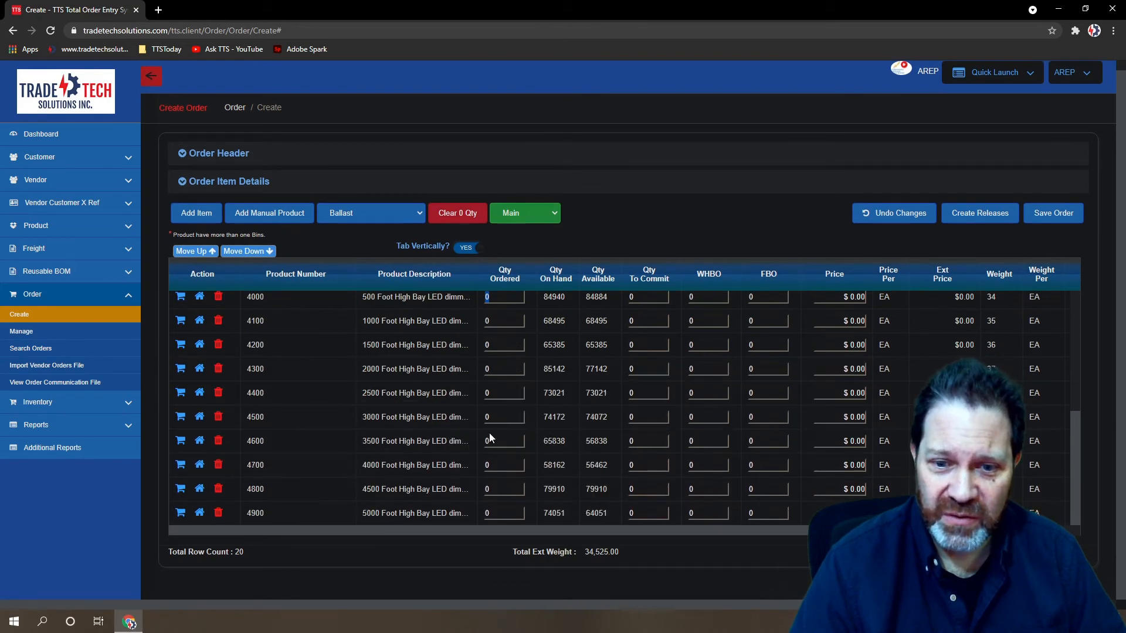
{"action": "scroll", "coordinate": [517, 431], "scroll_direction": "up", "scroll_amount": 5}
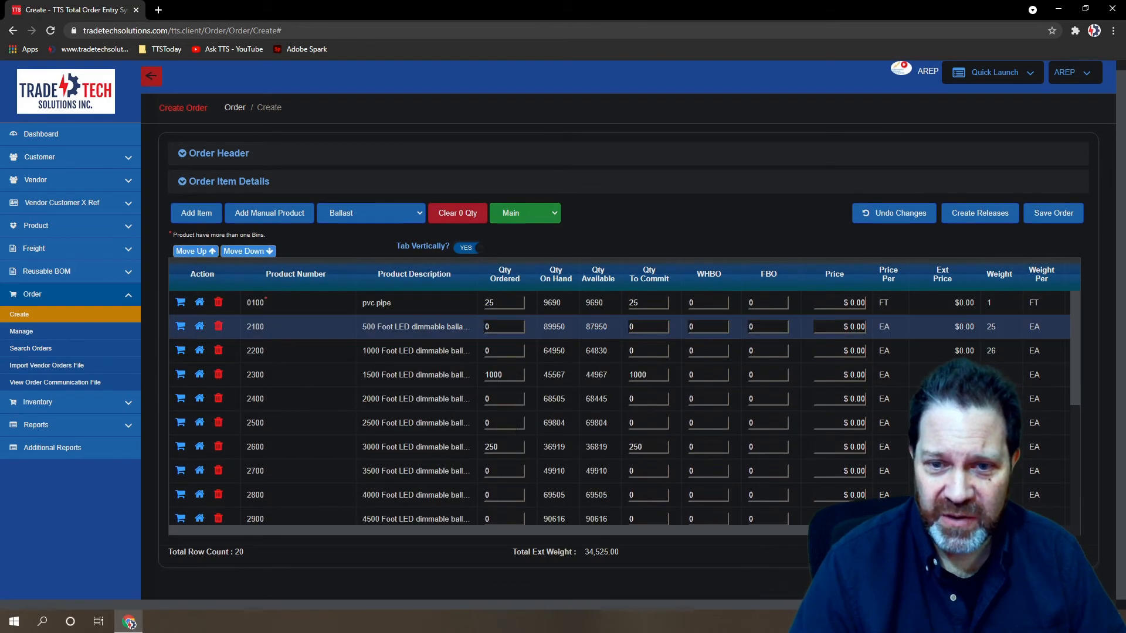
{"action": "left_click", "coordinate": [458, 212]}
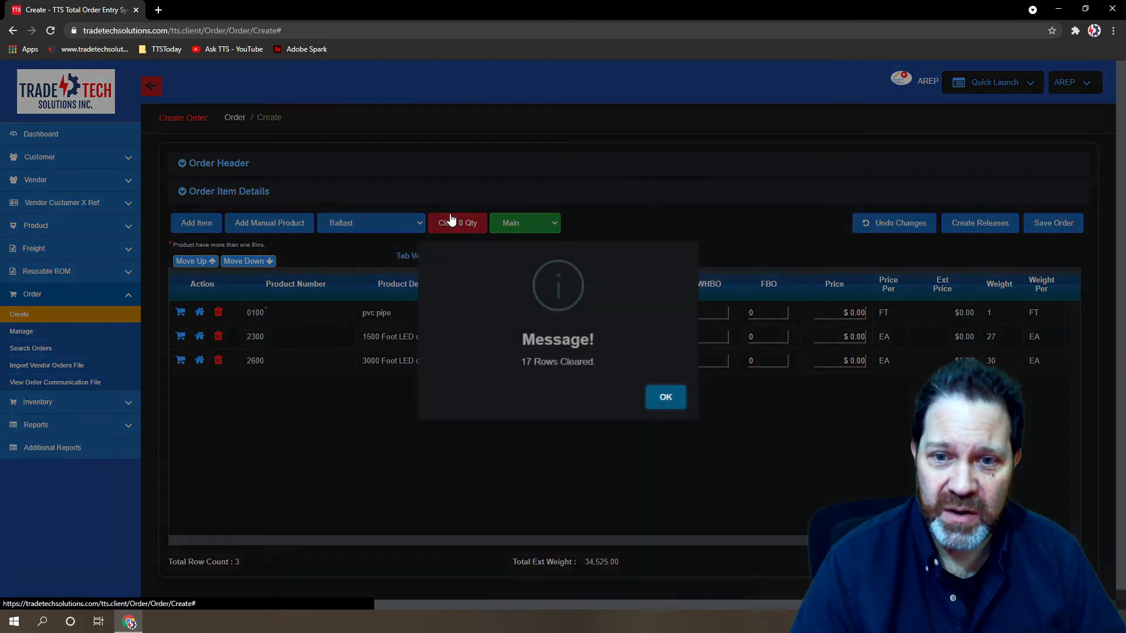
{"action": "left_click", "coordinate": [665, 397]}
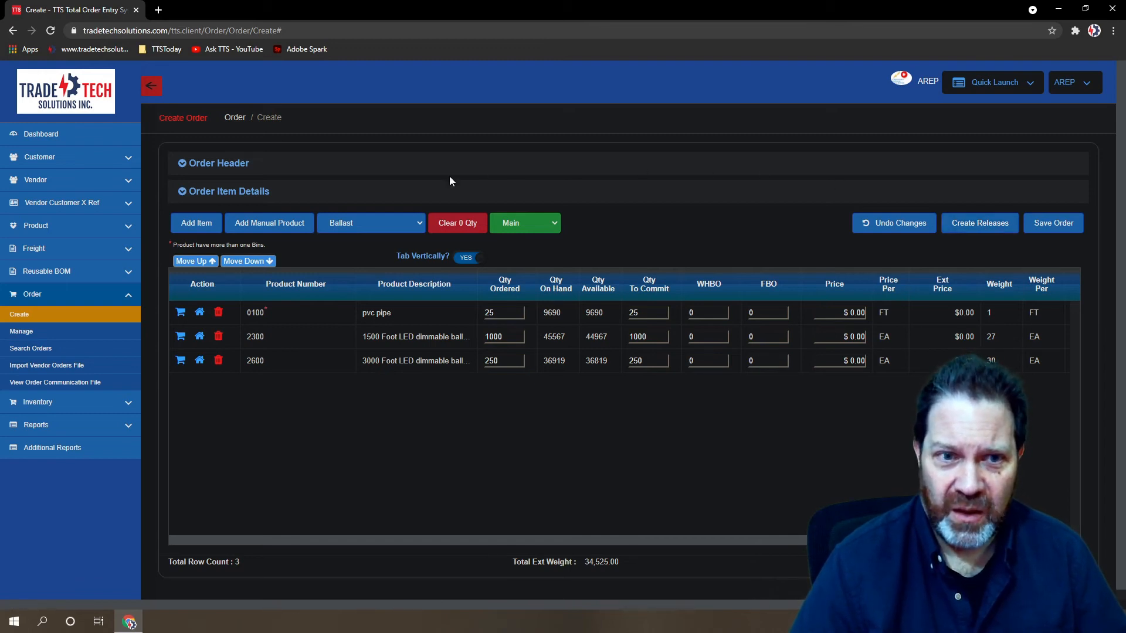
{"action": "left_click", "coordinate": [1053, 225]}
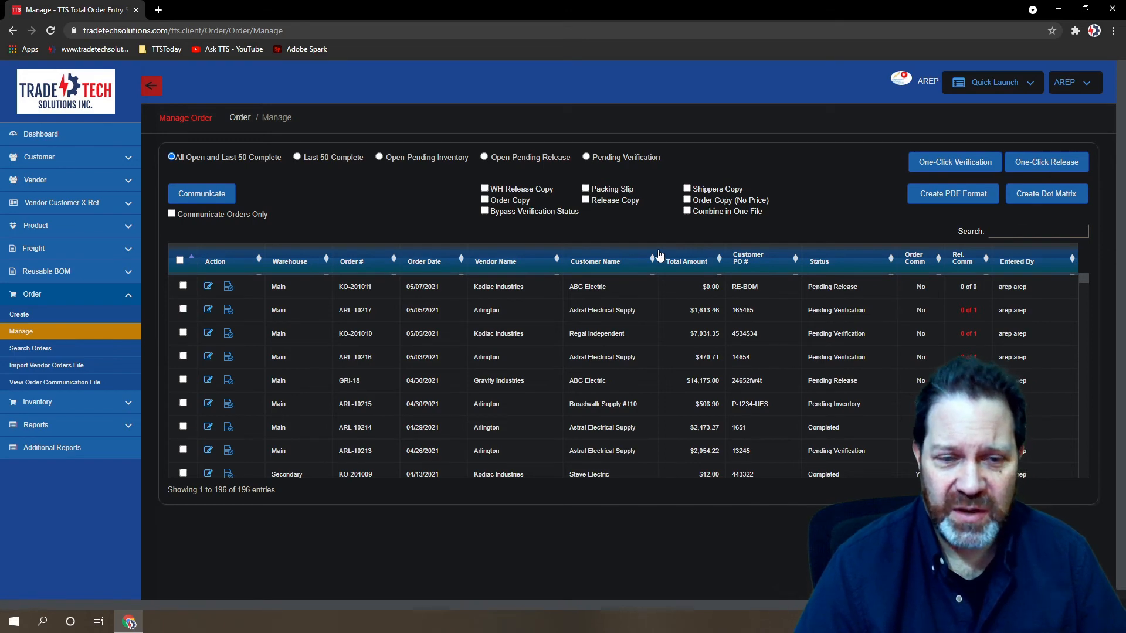
Step: Start a new inventory receipt for vendor Kodiac Industries in the Main warehouse
{"action": "left_click", "coordinate": [125, 406]}
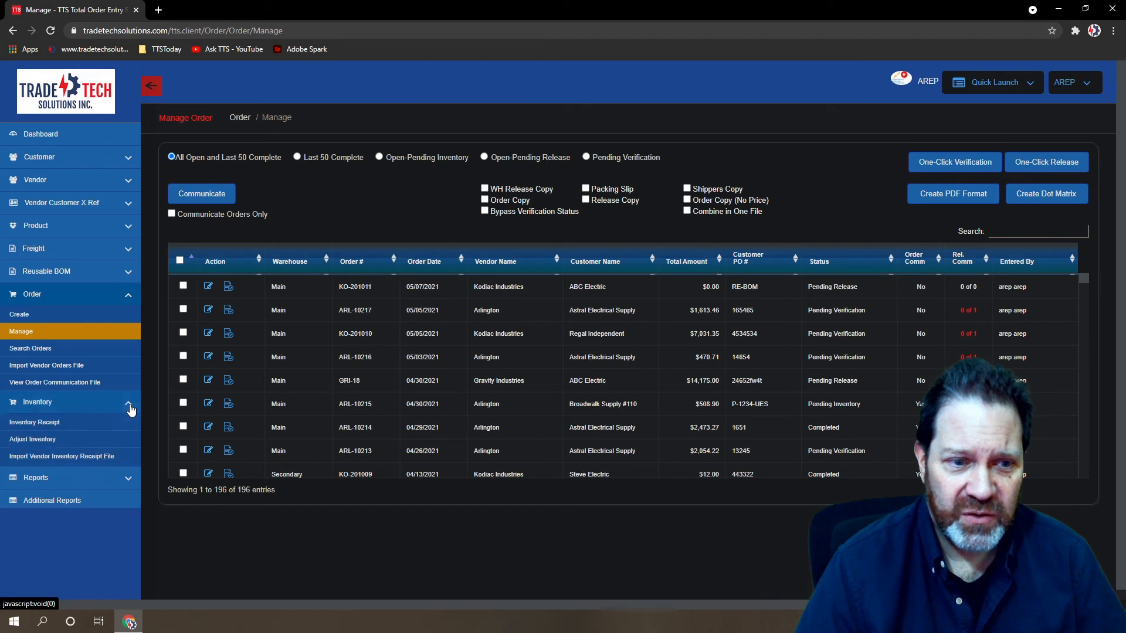
{"action": "left_click", "coordinate": [47, 424]}
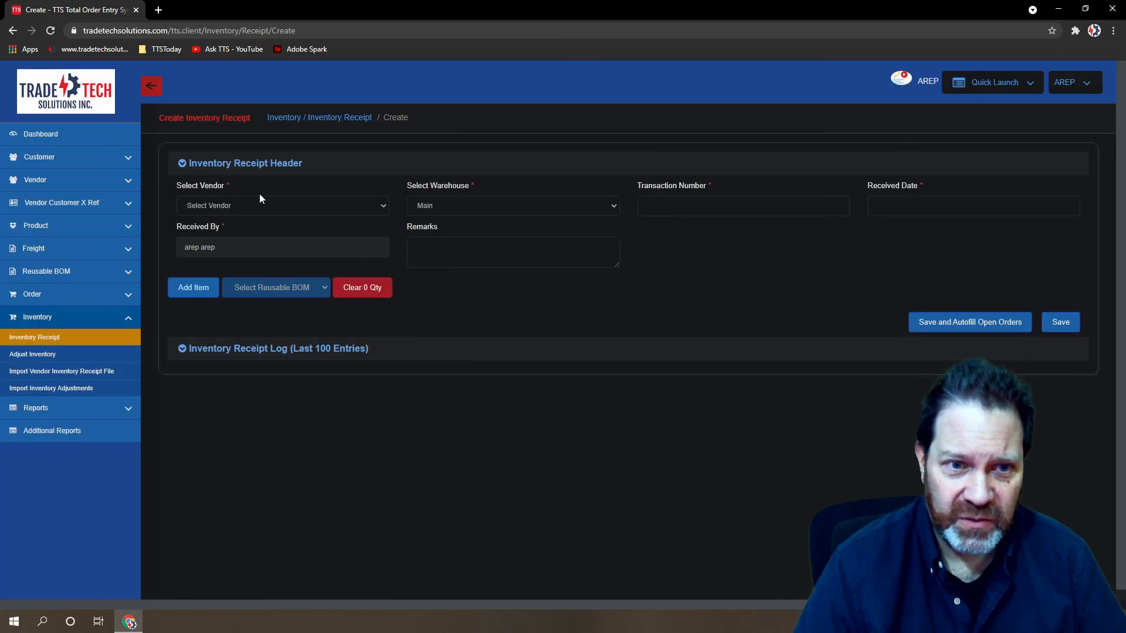
{"action": "left_click", "coordinate": [386, 205]}
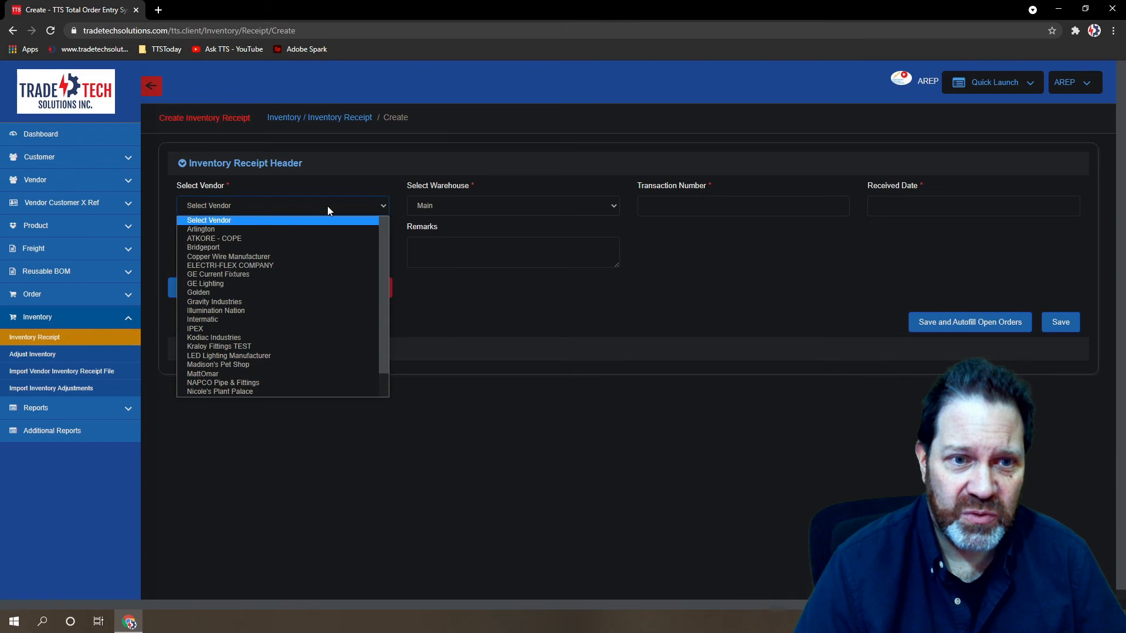
{"action": "left_click", "coordinate": [208, 343]}
{"action": "left_click", "coordinate": [611, 207]}
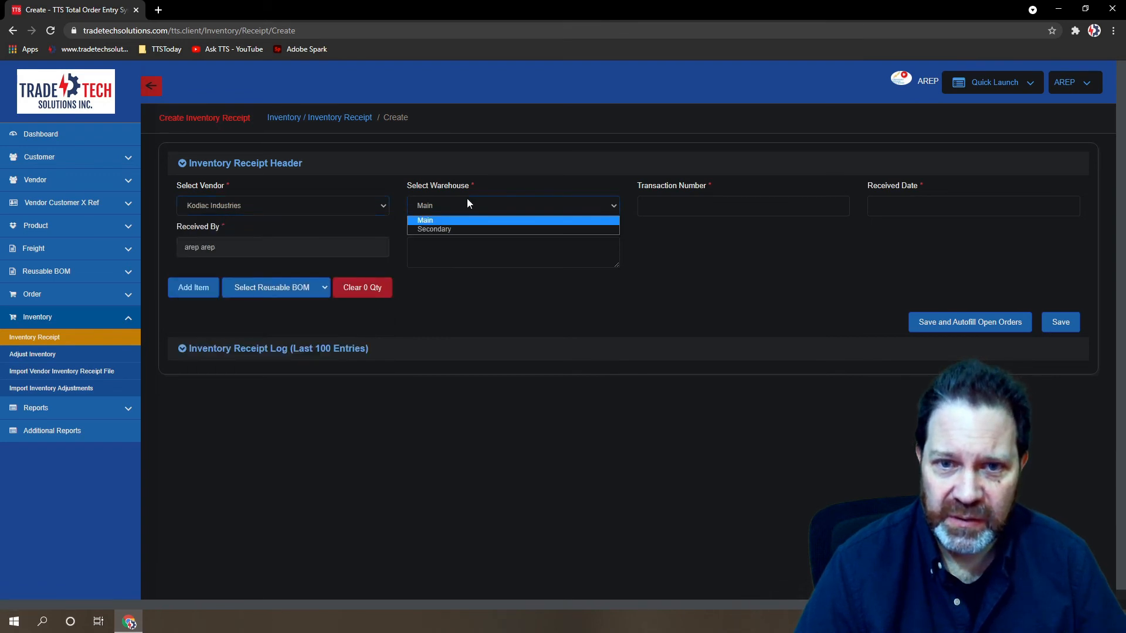
{"action": "left_click", "coordinate": [421, 221]}
Step: Enter RE-Bom as the receipt's transaction number and set the received date to 05/07/2021
{"action": "left_click", "coordinate": [694, 204]}
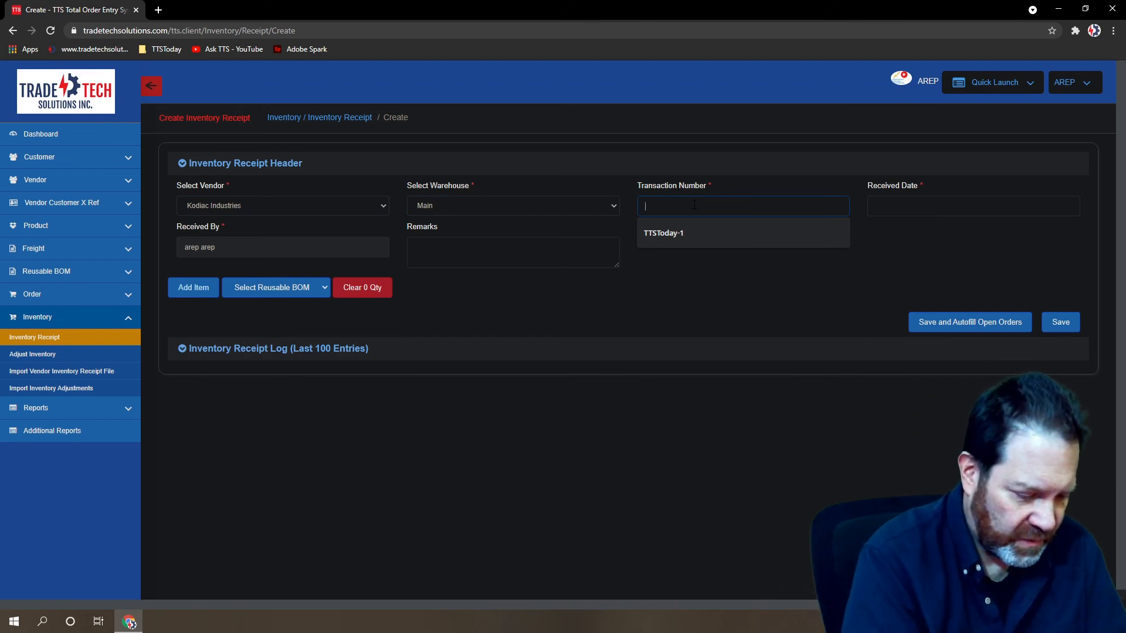
{"action": "type", "text": "RE-Bom"}
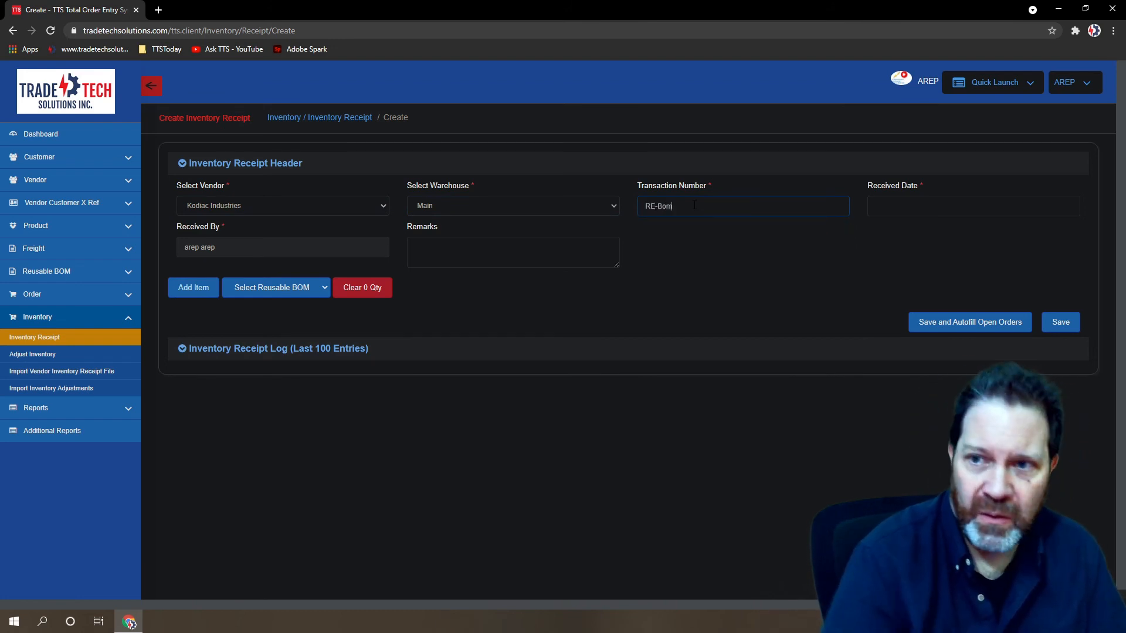
{"action": "left_click", "coordinate": [938, 207]}
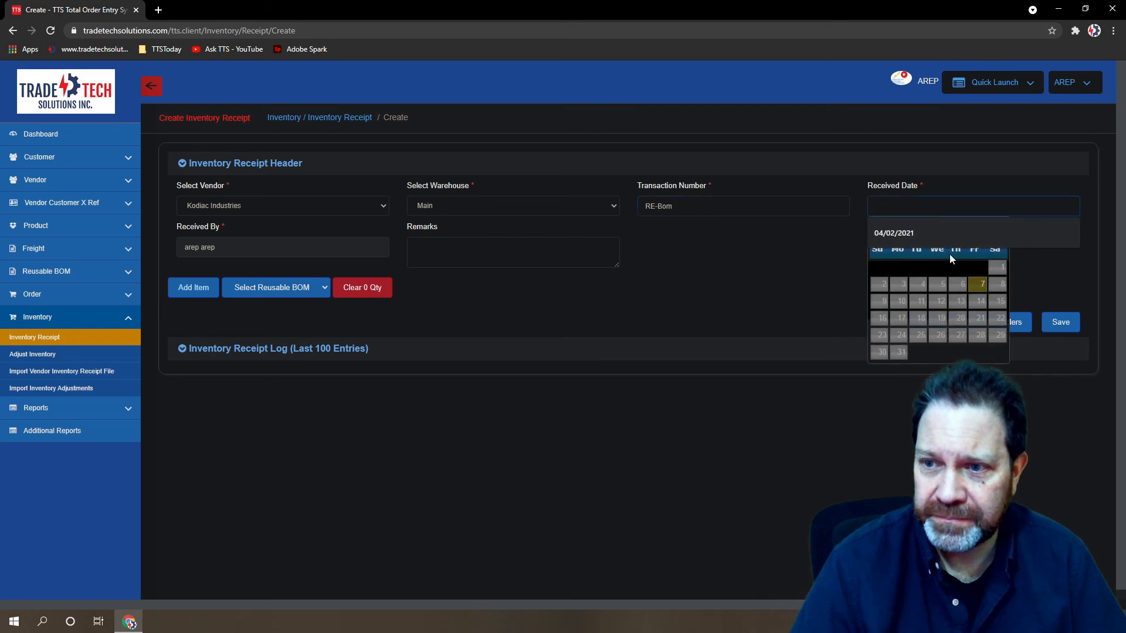
{"action": "left_click", "coordinate": [981, 285]}
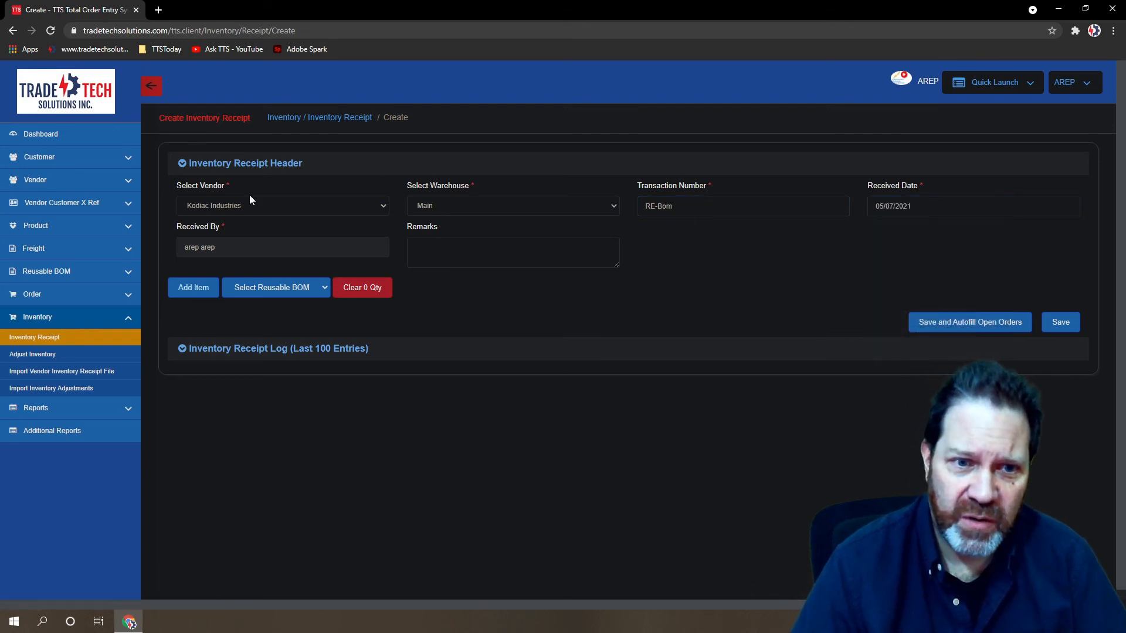
Step: Load the Ballast reusable BOM into the receipt and set the received quantity of product 2100 to 200
{"action": "left_click", "coordinate": [324, 289]}
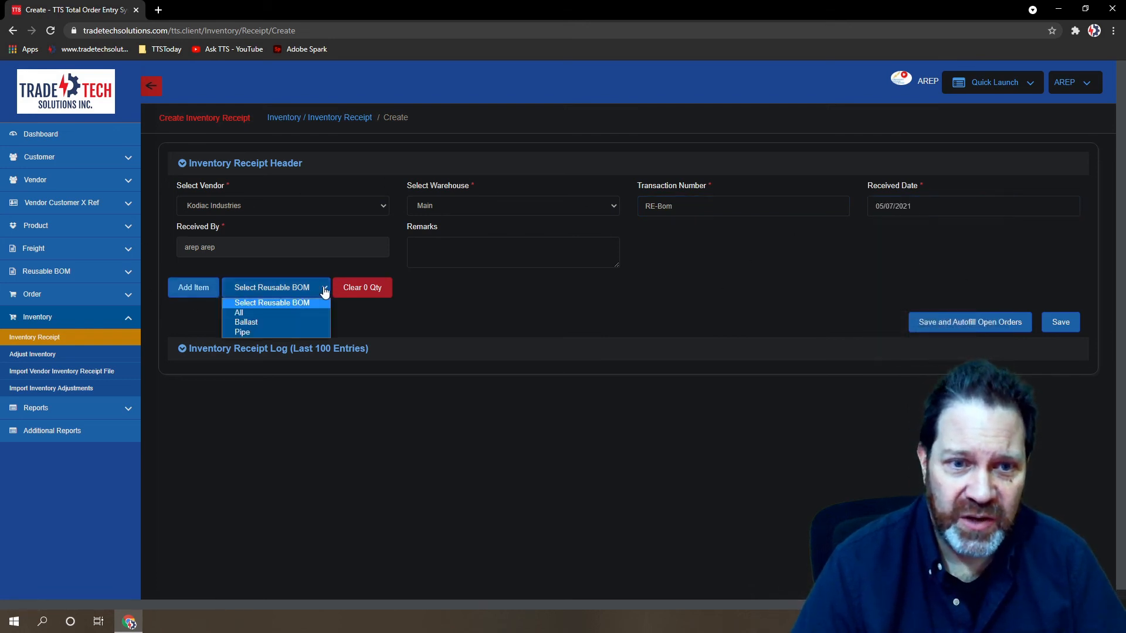
{"action": "left_click", "coordinate": [253, 323]}
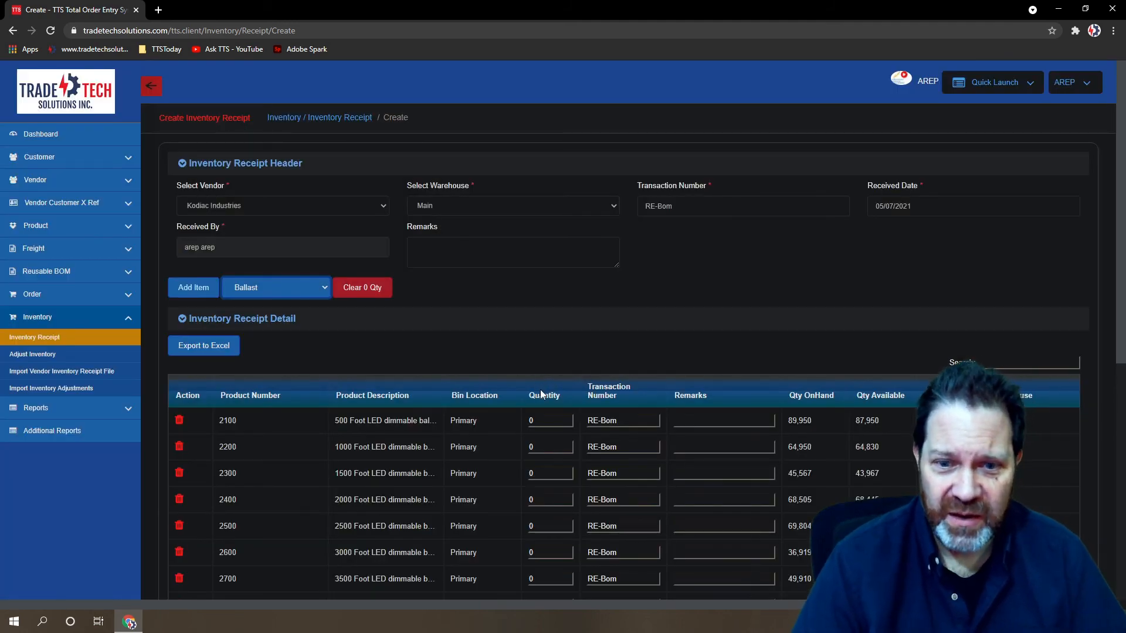
{"action": "scroll", "coordinate": [508, 384], "scroll_direction": "down", "scroll_amount": 3}
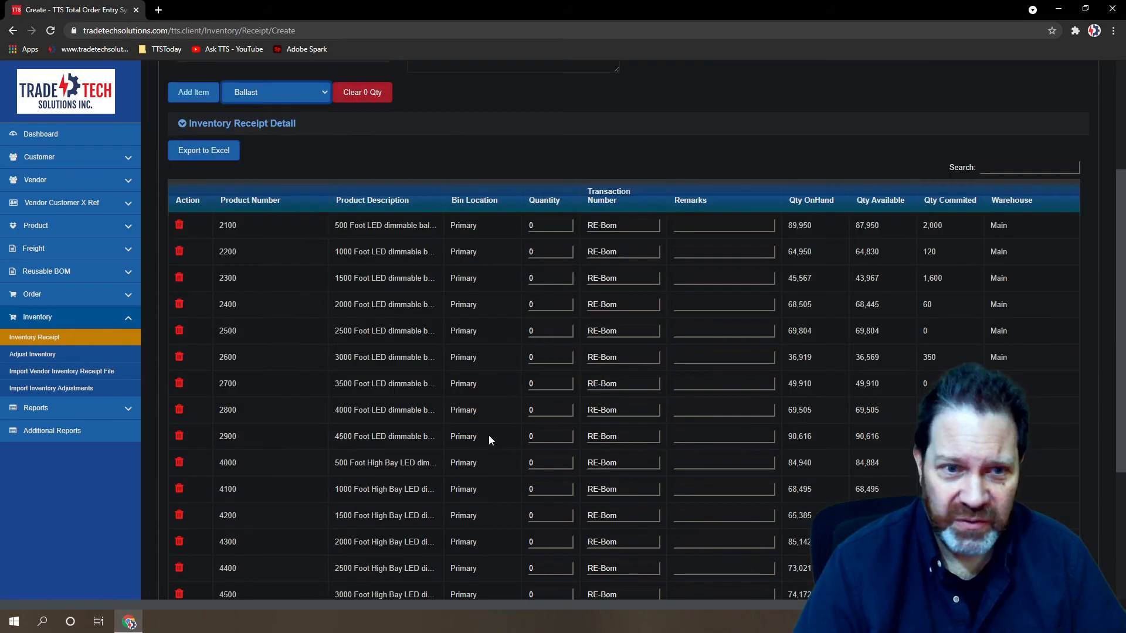
{"action": "scroll", "coordinate": [489, 440], "scroll_direction": "up", "scroll_amount": 3}
{"action": "left_click", "coordinate": [548, 421]}
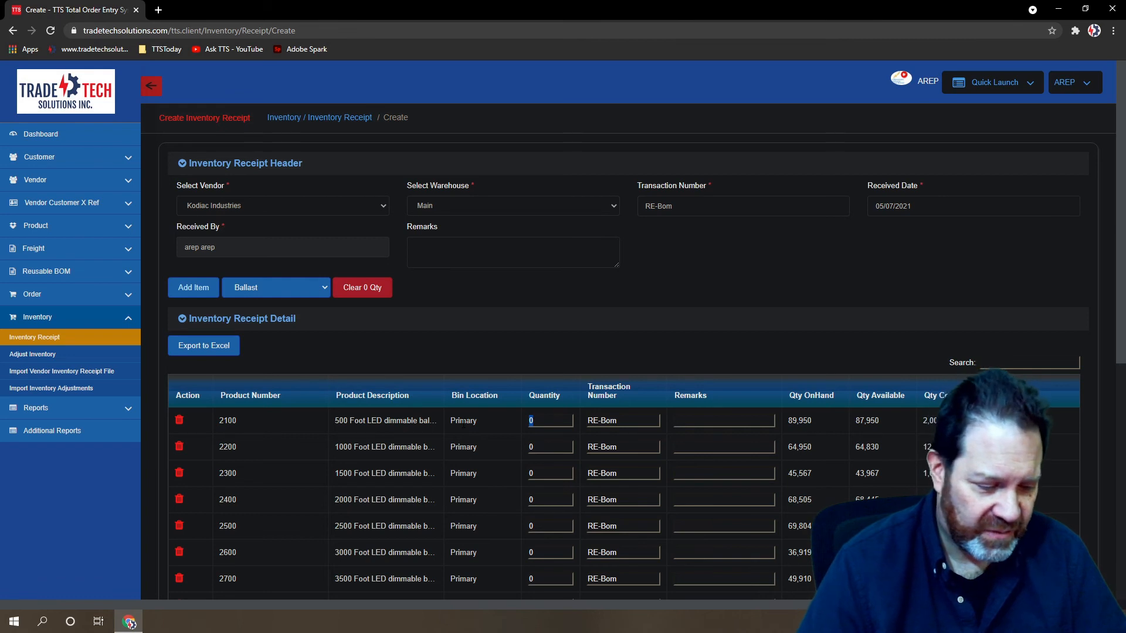
{"action": "type", "text": "200"}
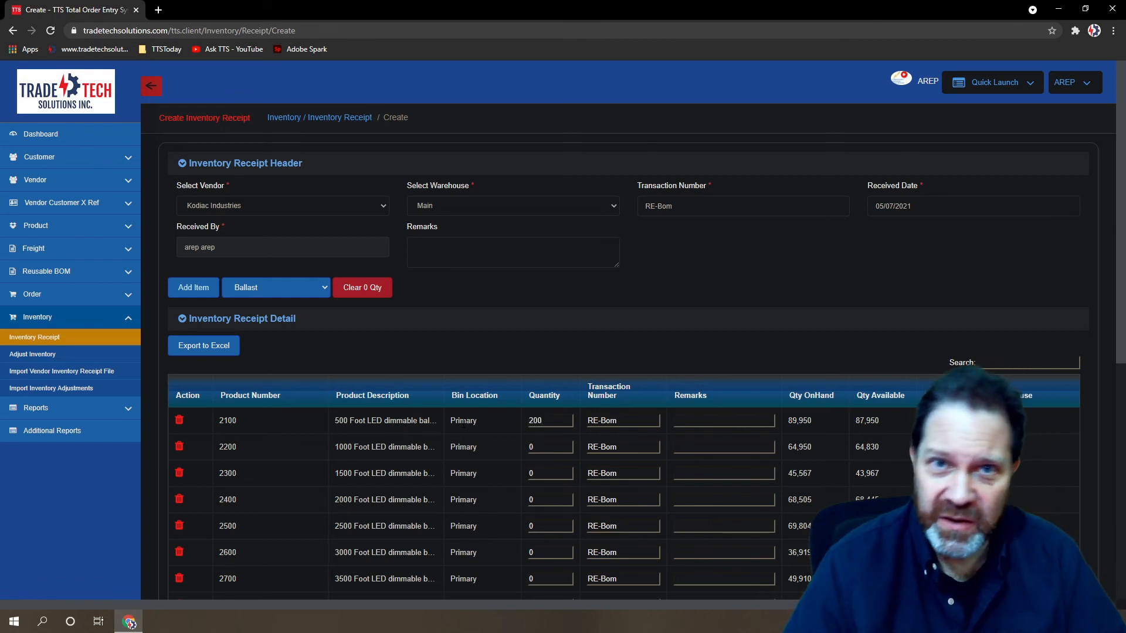
Step: Set the received quantity of product 2500, the 2500 Foot LED dimmable ballast, to 1000
{"action": "key", "text": "Tab"}
{"action": "key", "text": "Tab"}
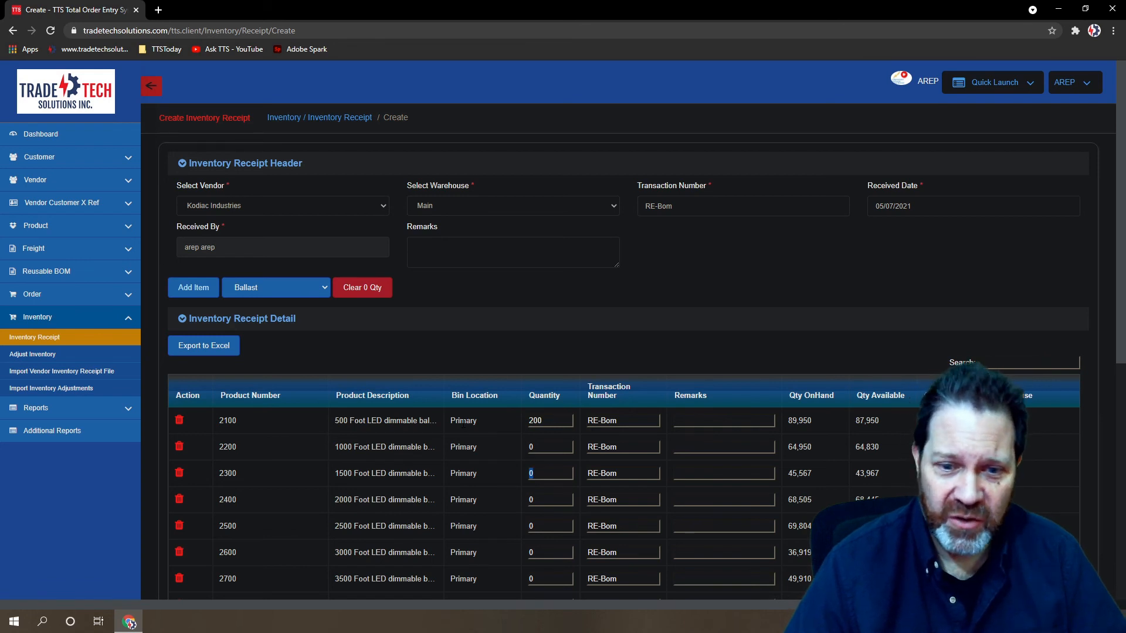
{"action": "key", "text": "Tab"}
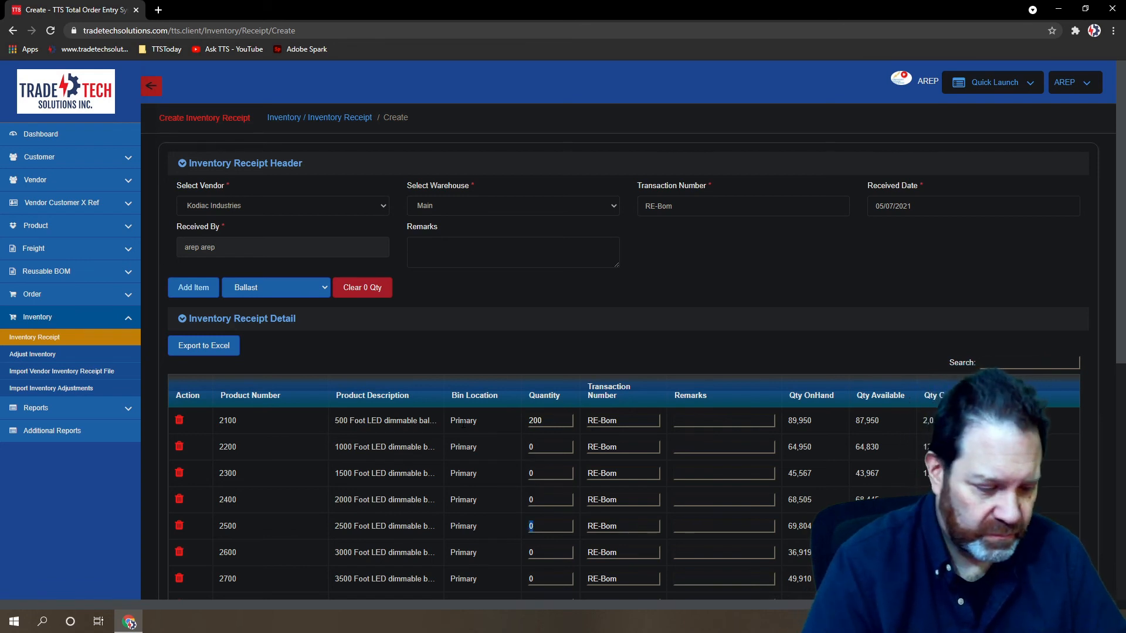
{"action": "type", "text": "1000"}
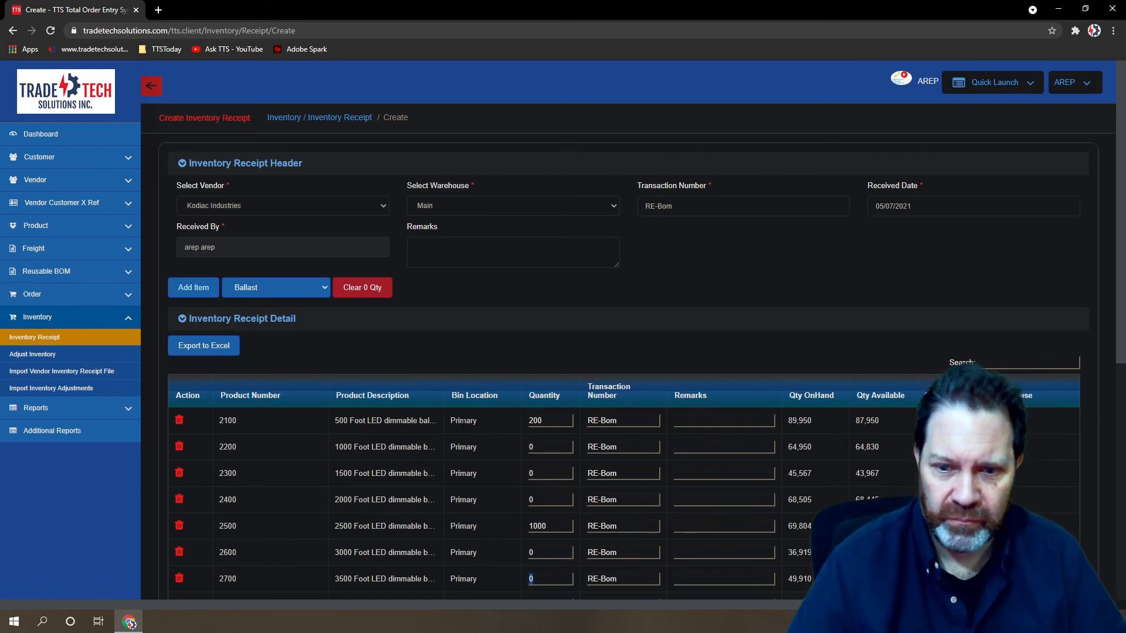
Step: Set the received quantity of product 2900, the 4500 Foot LED dimmable ballast, to 500
{"action": "key", "text": "Tab"}
{"action": "key", "text": "Tab"}
{"action": "key", "text": "Tab"}
{"action": "key", "text": "Tab"}
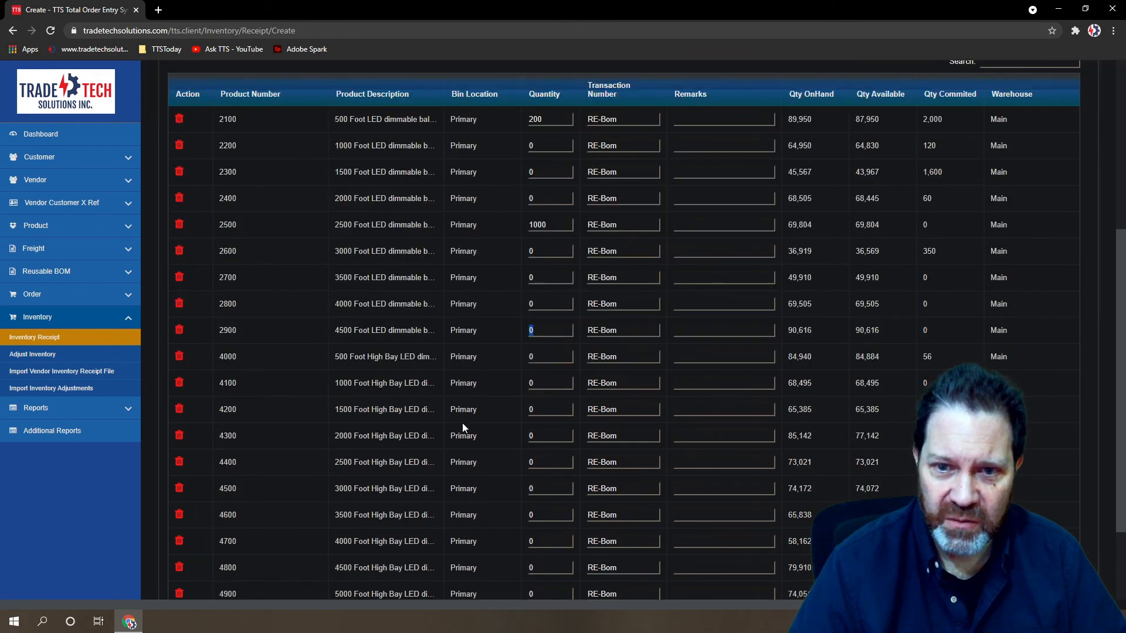
{"action": "type", "text": "50"}
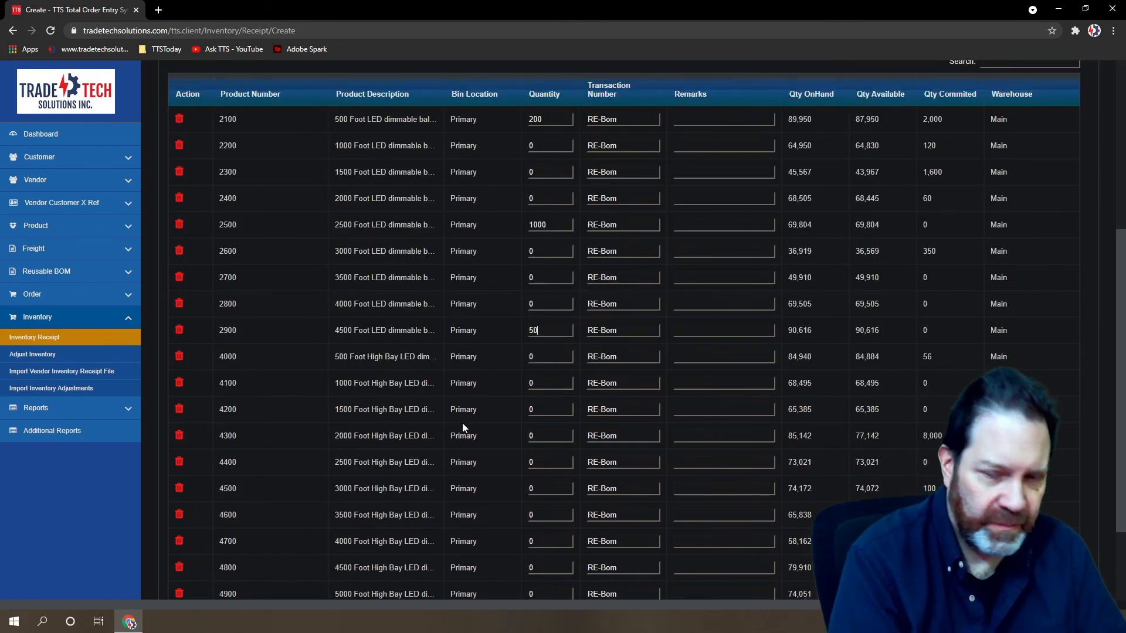
{"action": "type", "text": "0"}
Step: Leave the remaining Ballast items at zero and clear all zero-quantity rows from the inventory receipt
{"action": "key", "text": "Tab"}
{"action": "key", "text": "Tab"}
{"action": "key", "text": "Tab"}
{"action": "key", "text": "Tab"}
{"action": "key", "text": "Tab"}
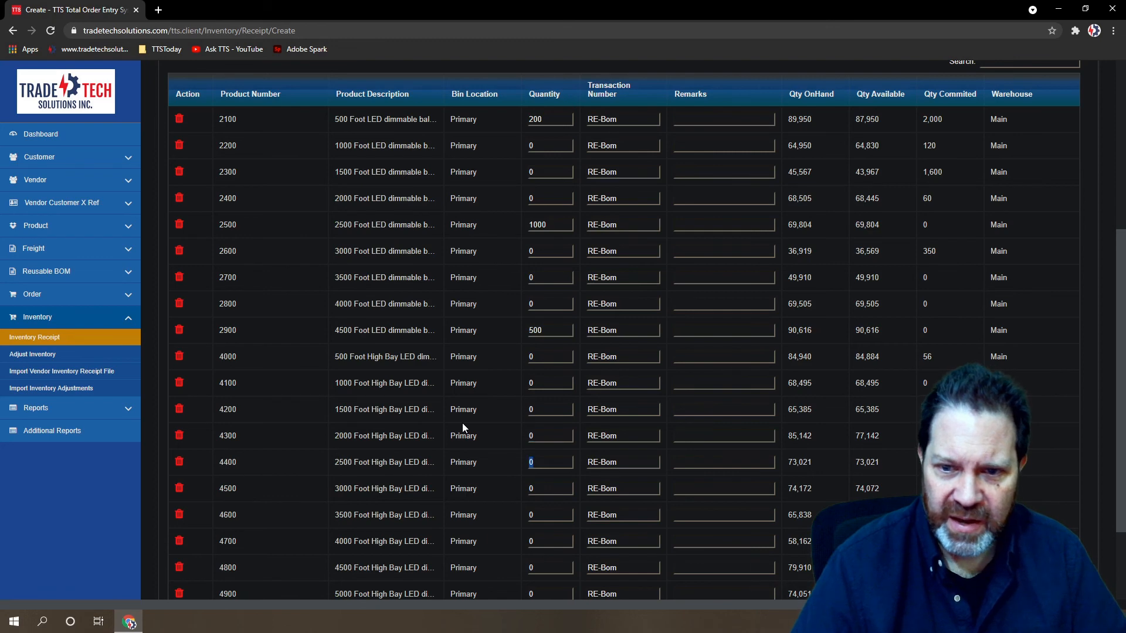
{"action": "scroll", "coordinate": [561, 467], "scroll_direction": "up", "scroll_amount": 5}
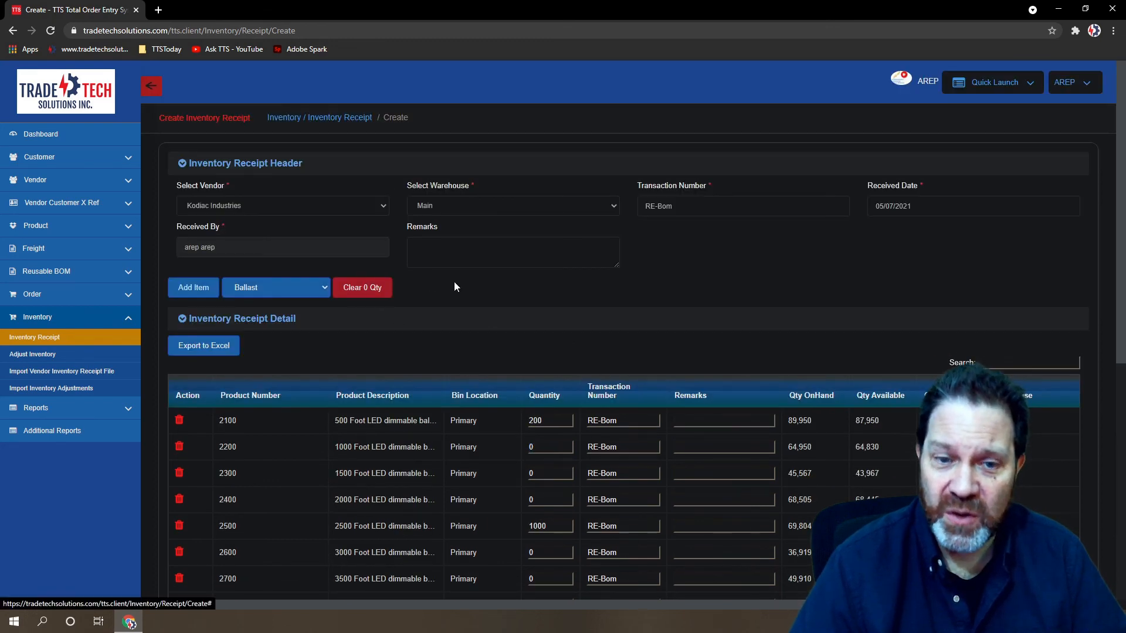
{"action": "left_click", "coordinate": [364, 289]}
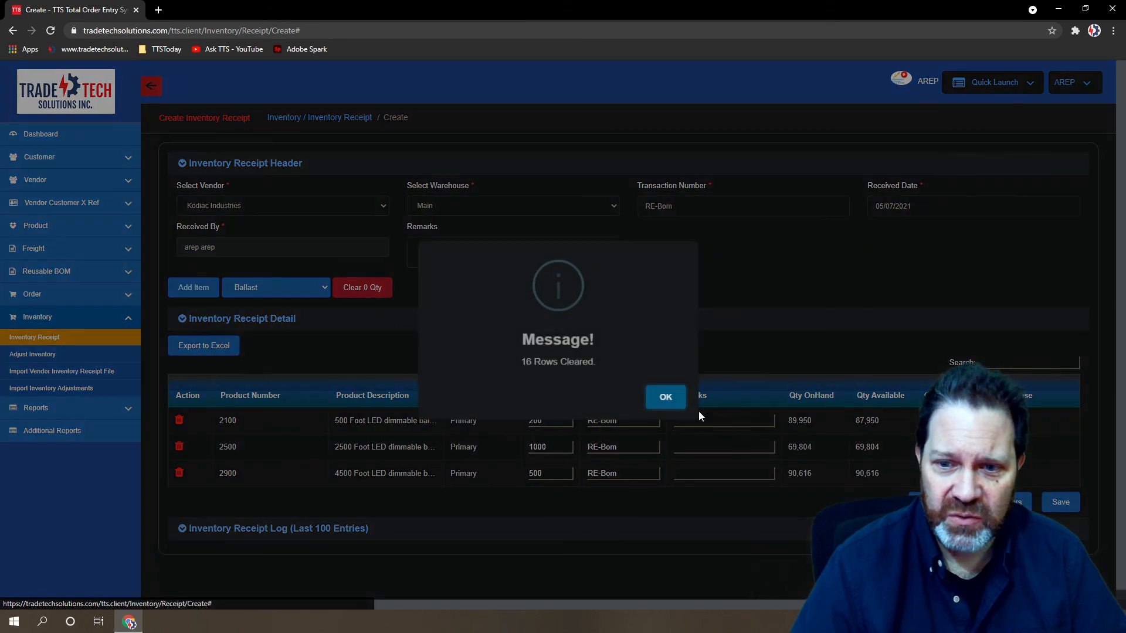
{"action": "left_click", "coordinate": [665, 397]}
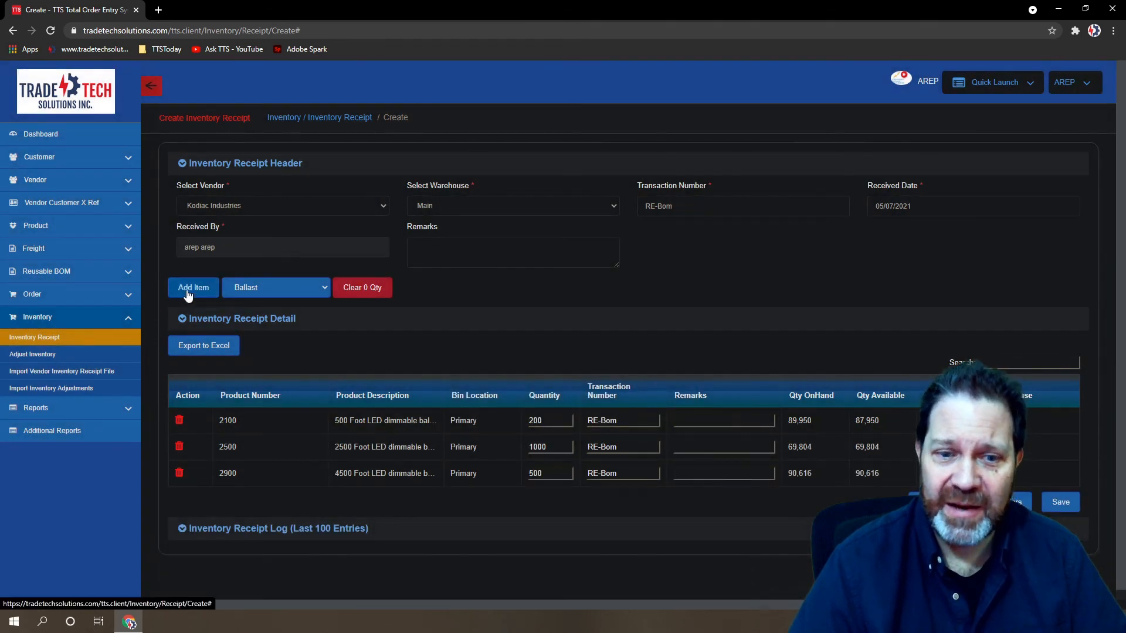
Step: Check which other reusable BOMs the receipt offers without loading one, and return to the dashboard without saving
{"action": "left_click", "coordinate": [323, 293]}
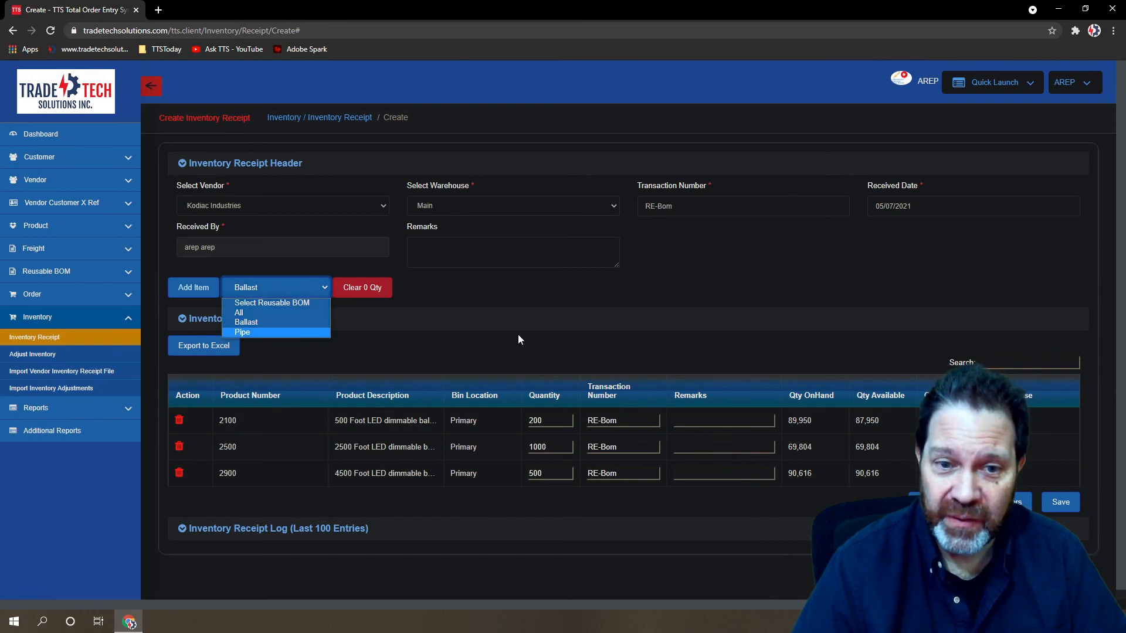
{"action": "left_click", "coordinate": [498, 304]}
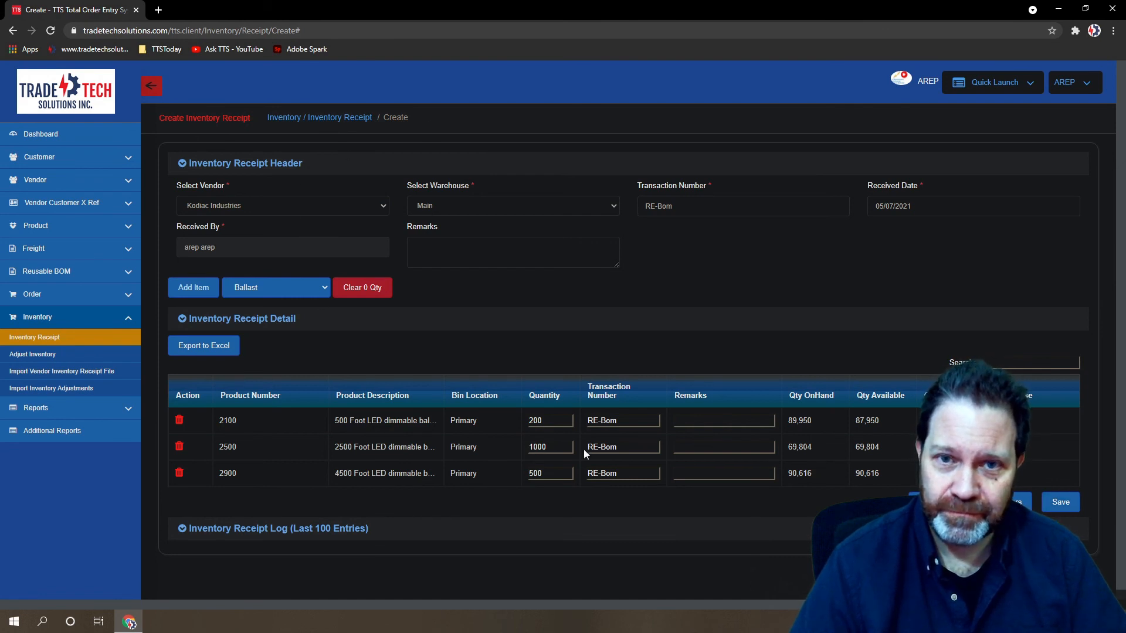
{"action": "left_click", "coordinate": [48, 139]}
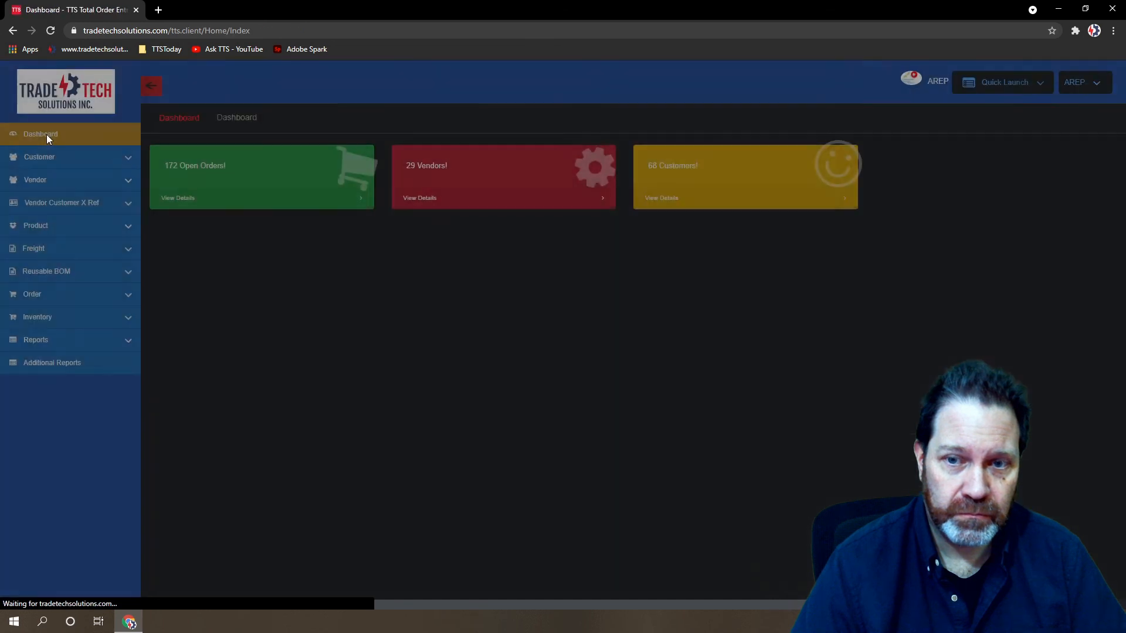